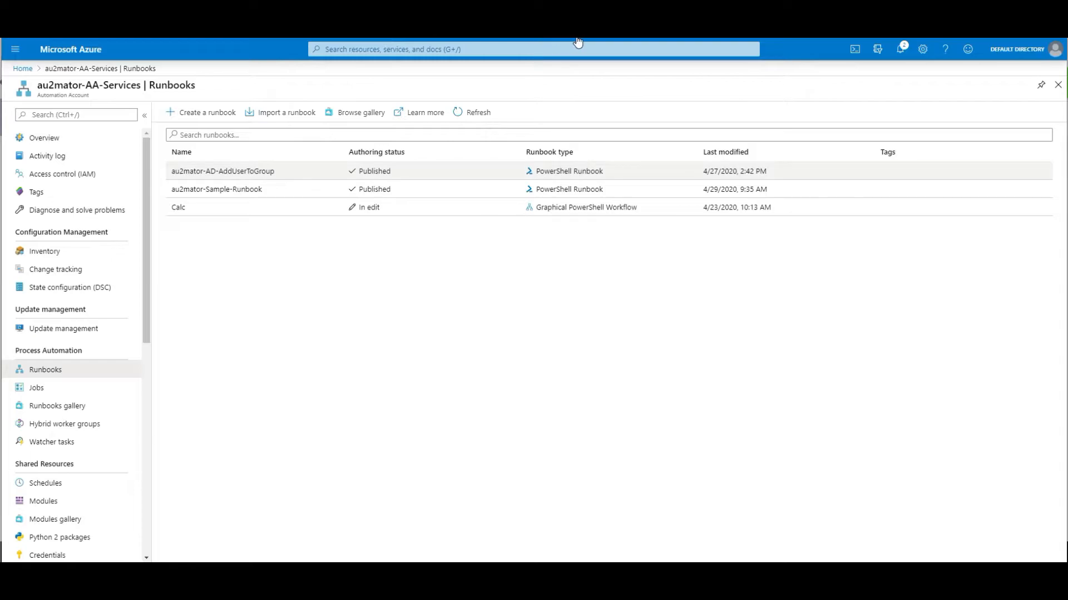
Open the au2mator-AD-AddUserToGroup runbook and examine its published source, including the input parameters and the script that adds the user.
{"action": "left_click", "coordinate": [222, 171]}
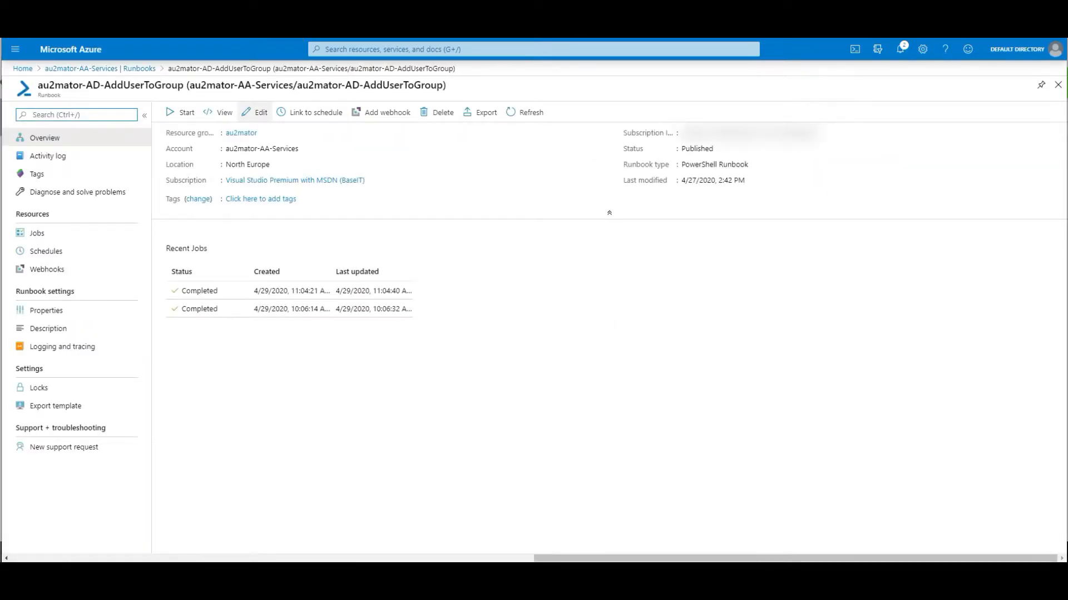
{"action": "left_click", "coordinate": [221, 112]}
{"action": "scroll", "coordinate": [704, 138], "scroll_direction": "down", "scroll_amount": 15}
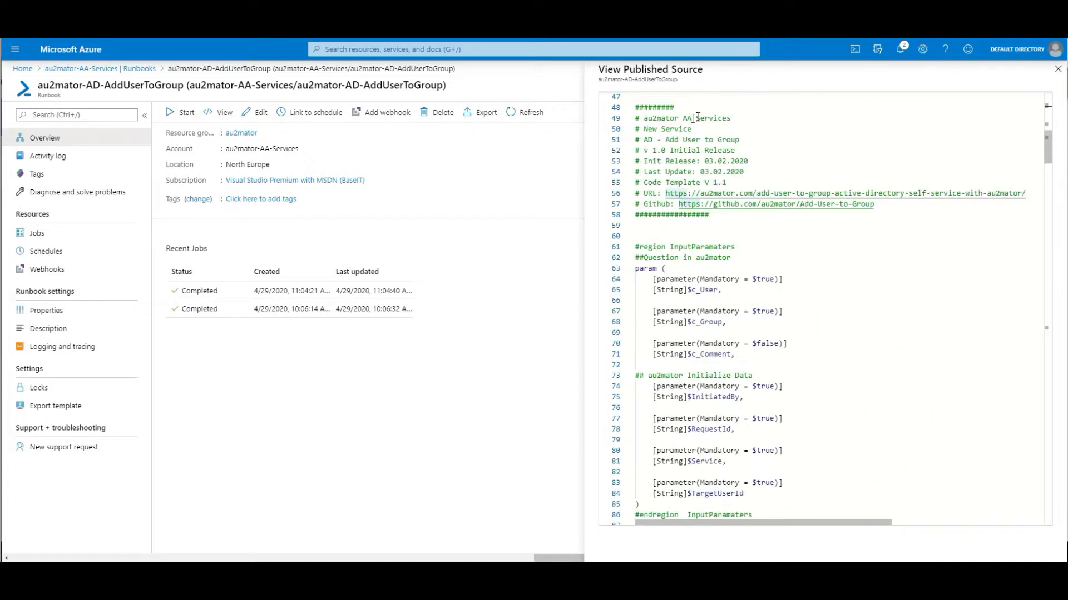
{"action": "left_click_drag", "start_coordinate": [679, 290], "coordinate": [735, 354]}
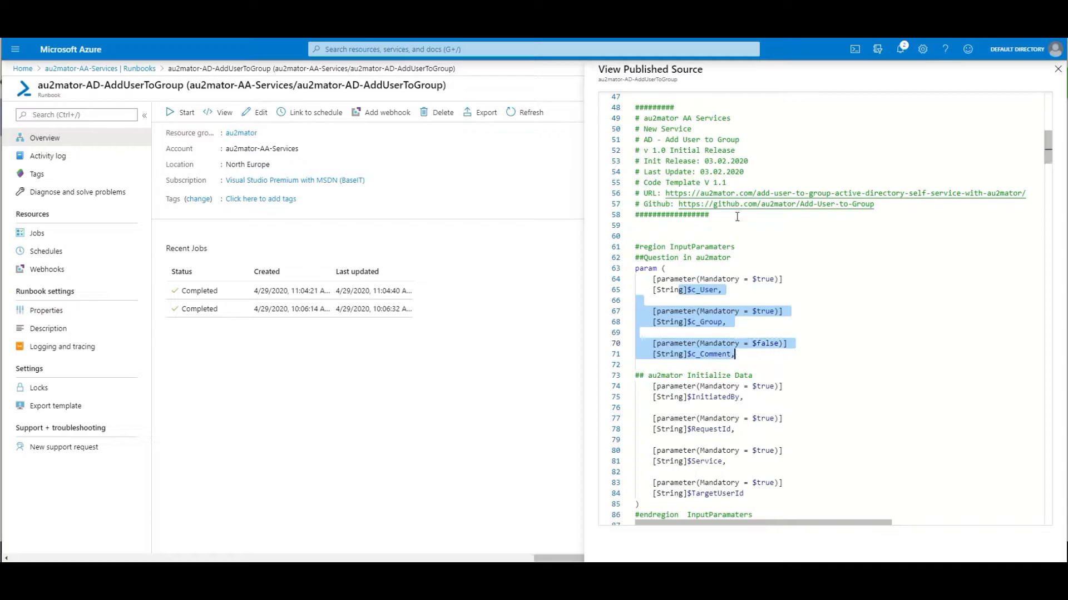
{"action": "left_click", "coordinate": [737, 217]}
{"action": "scroll", "coordinate": [737, 216], "scroll_direction": "down", "scroll_amount": 20}
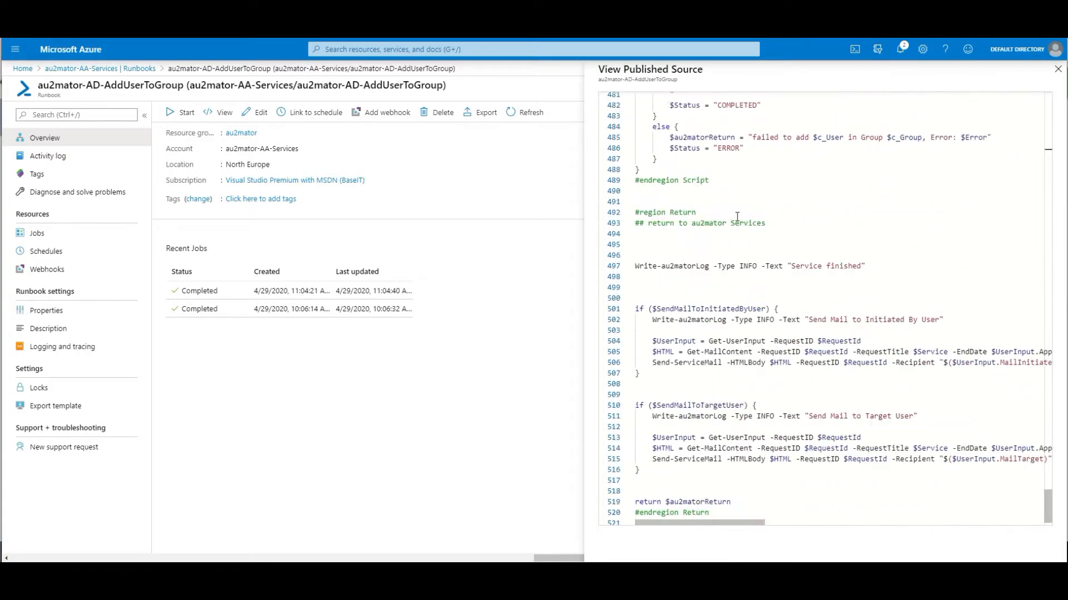
{"action": "scroll", "coordinate": [737, 216], "scroll_direction": "down", "scroll_amount": 1}
{"action": "scroll", "coordinate": [737, 216], "scroll_direction": "up", "scroll_amount": 13}
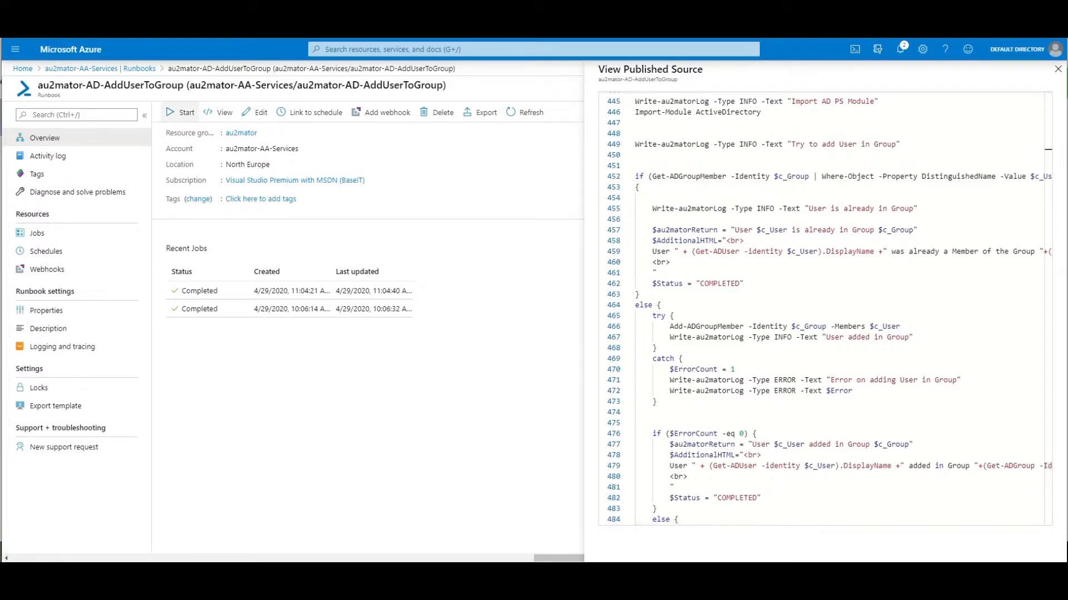
{"action": "left_click", "coordinate": [100, 68]}
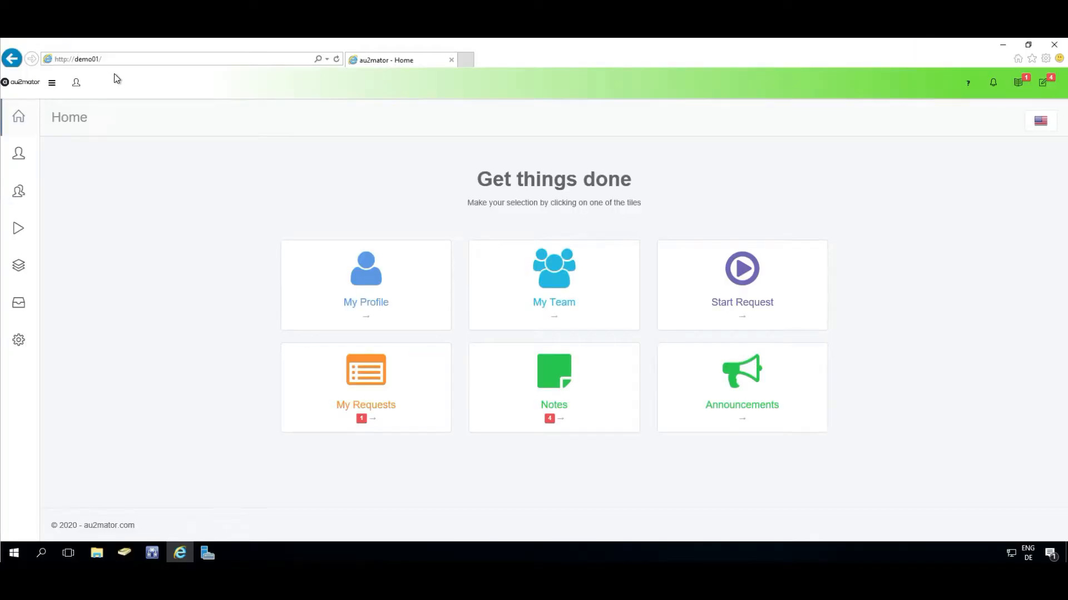
Create a new service in the au2mator portal with "Add User to Group - Video - AA" as both name and description.
{"action": "left_click", "coordinate": [21, 165]}
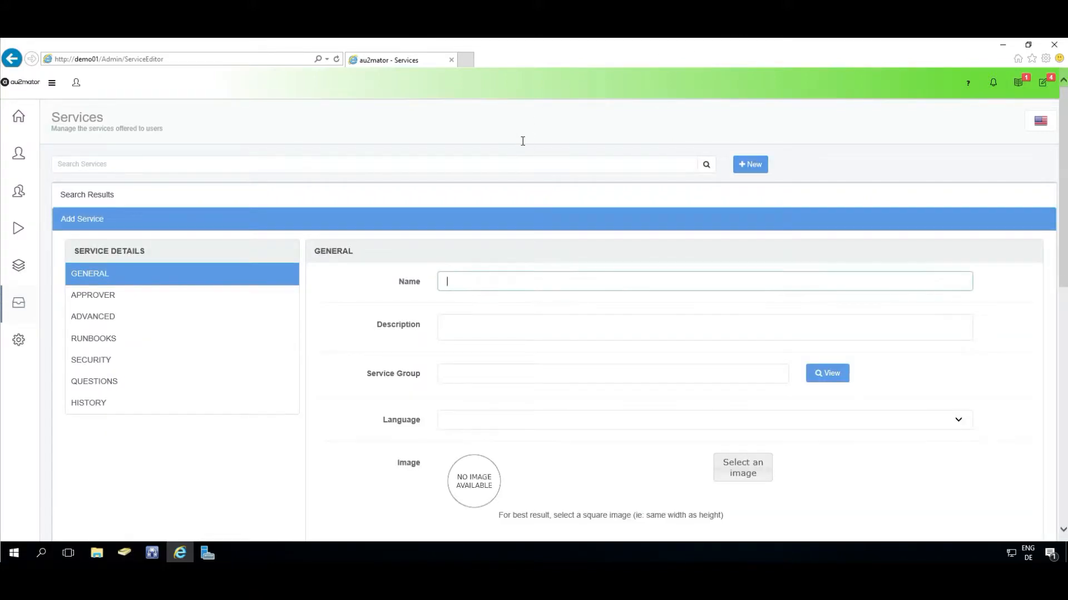
{"action": "type", "text": "Add User to Group - Video -"}
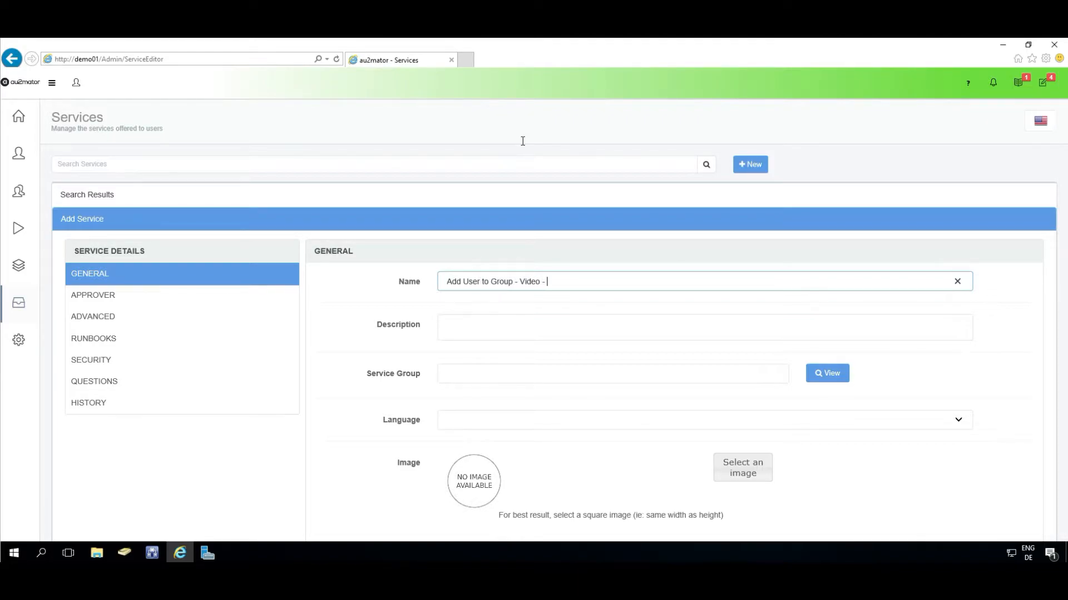
{"action": "key", "text": "ctrl+a"}
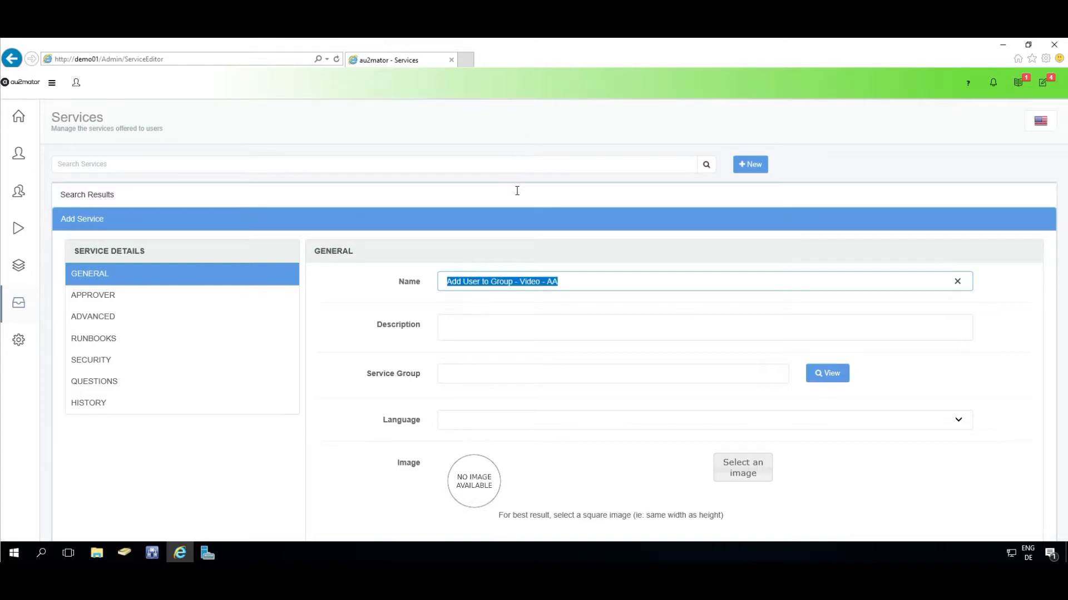
{"action": "key", "text": "ctrl+c"}
{"action": "key", "text": "Tab"}
{"action": "key", "text": "ctrl+v"}
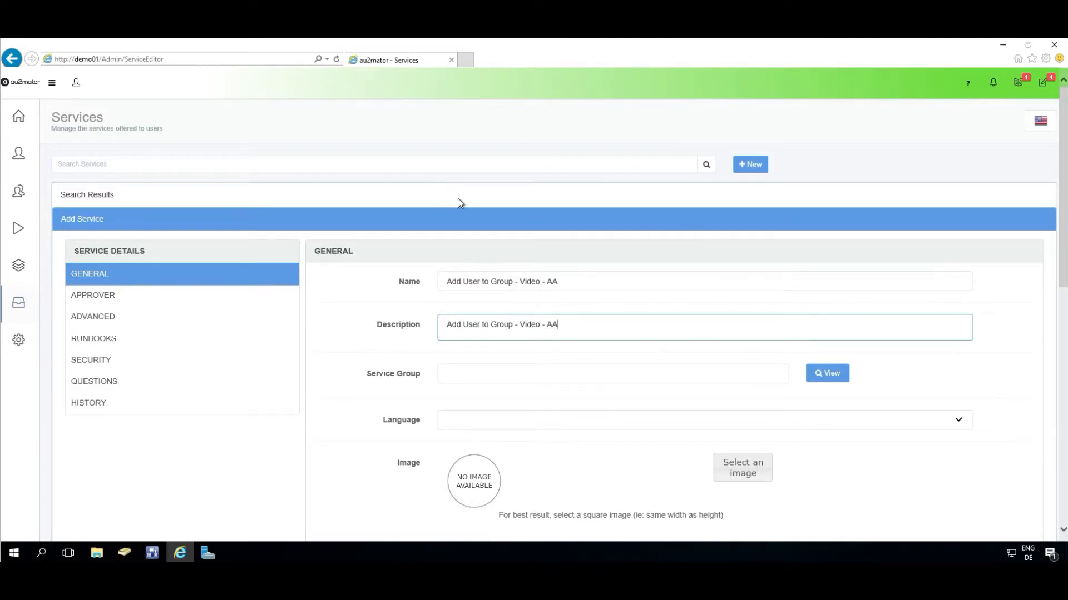
Assign the service to the Video Demos service group and upload the users2 picture as its image.
{"action": "left_click", "coordinate": [827, 373]}
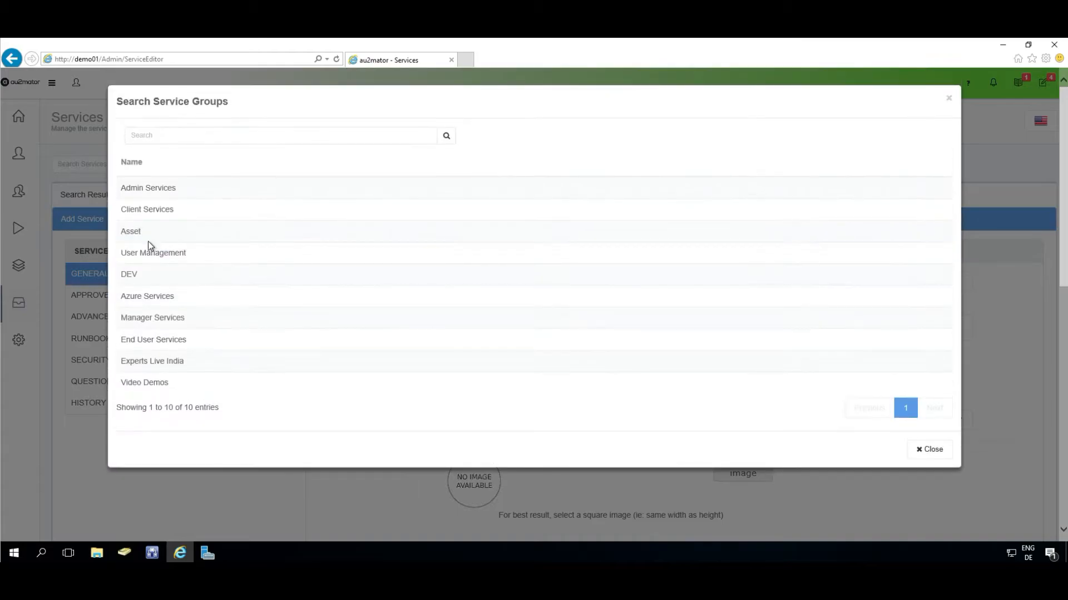
{"action": "left_click", "coordinate": [144, 383]}
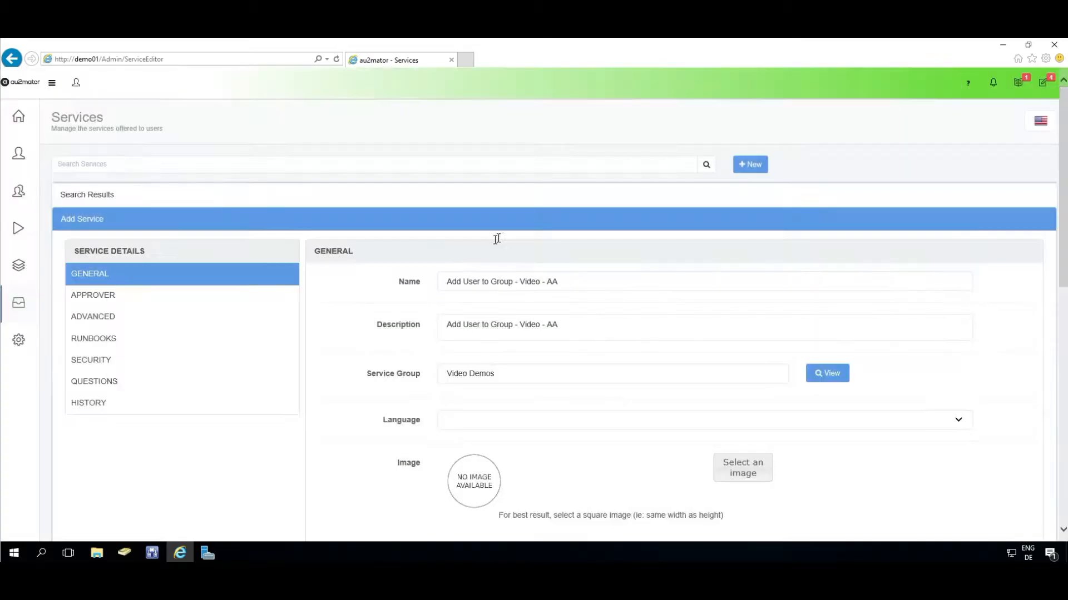
{"action": "scroll", "coordinate": [480, 291], "scroll_direction": "down", "scroll_amount": 2}
{"action": "left_click", "coordinate": [743, 396]}
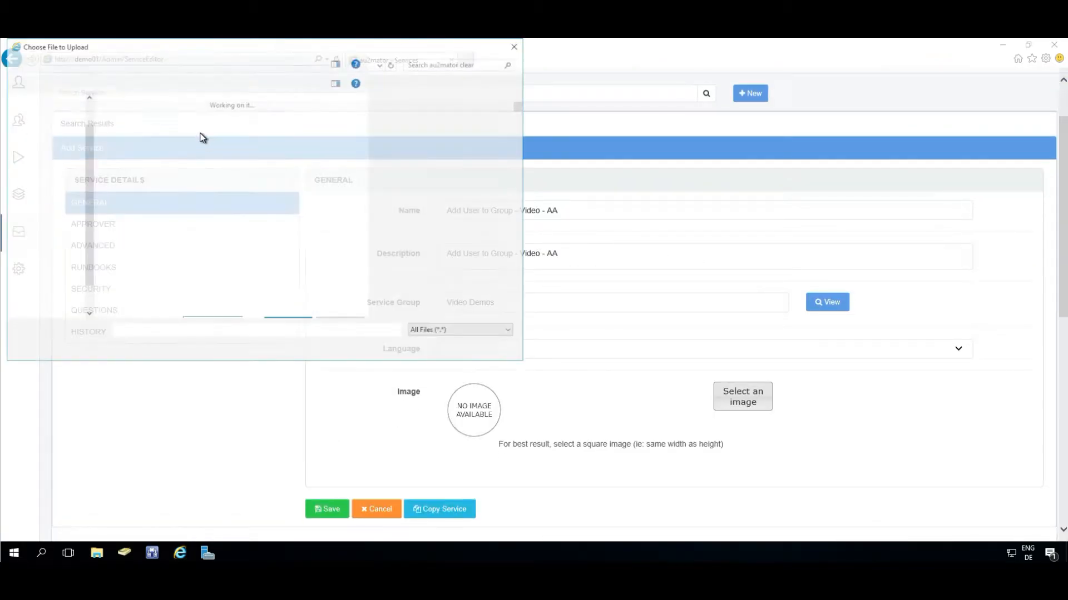
{"action": "left_click", "coordinate": [201, 256]}
{"action": "key", "text": "u"}
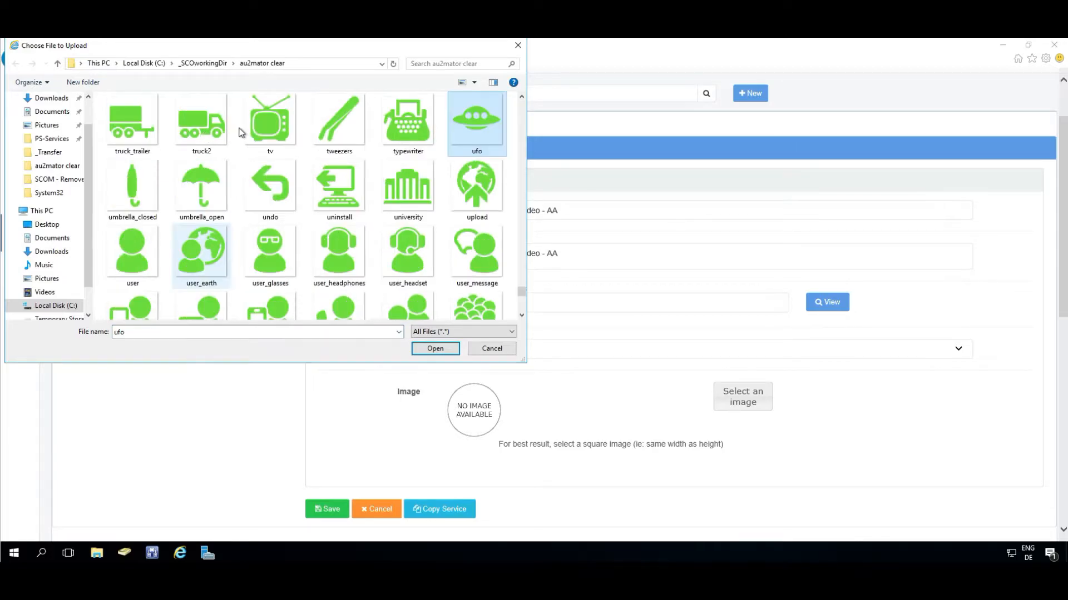
{"action": "scroll", "coordinate": [224, 126], "scroll_direction": "down", "scroll_amount": 2}
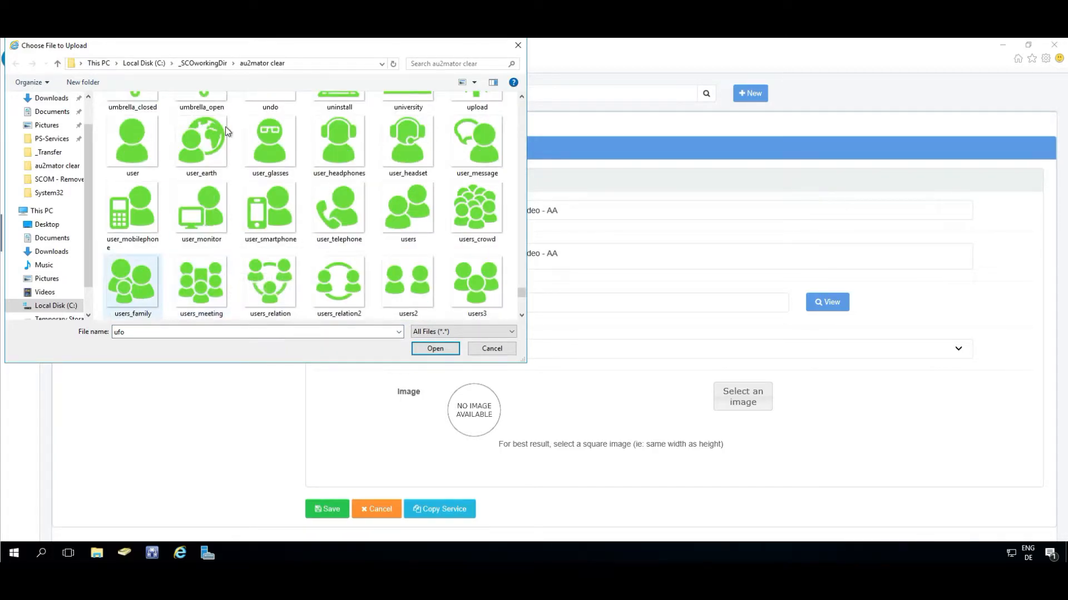
{"action": "key", "text": "Left"}
{"action": "key", "text": "Return"}
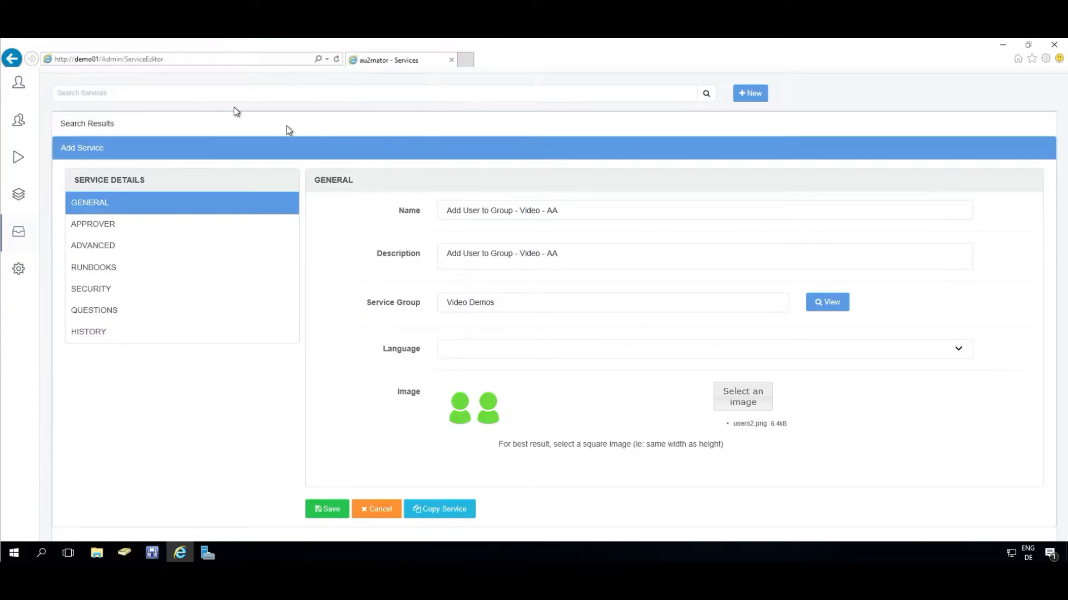
Set the service to Azure Runbooks running on au2matorHWG, with au2mator-AD-AddUserToGroup as the Request New Runbook.
{"action": "left_click", "coordinate": [106, 267]}
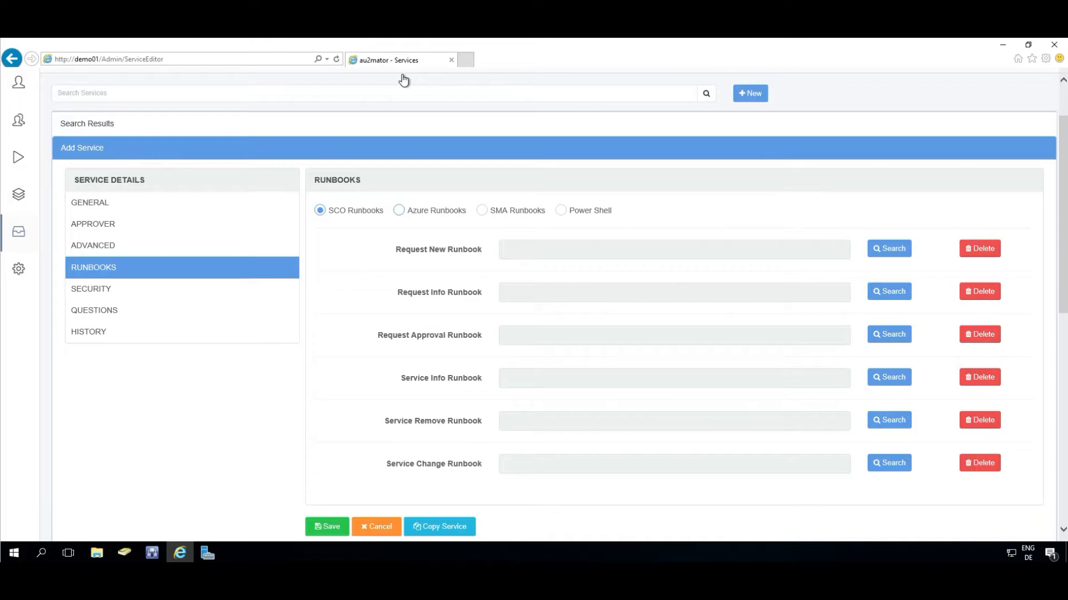
{"action": "left_click", "coordinate": [401, 210]}
{"action": "left_click", "coordinate": [404, 250]}
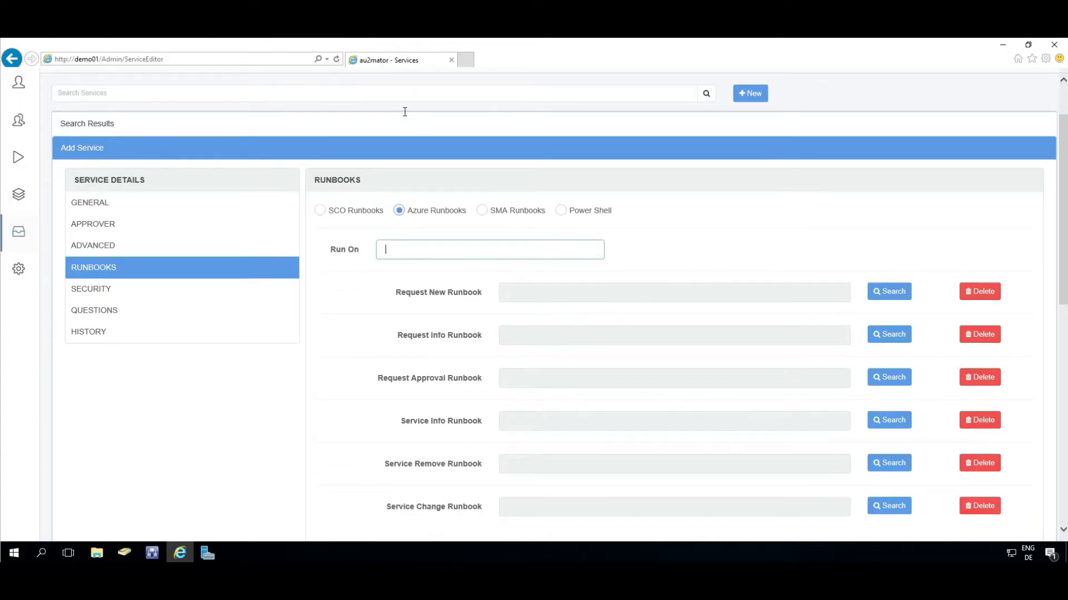
{"action": "type", "text": "au2mator HWG"}
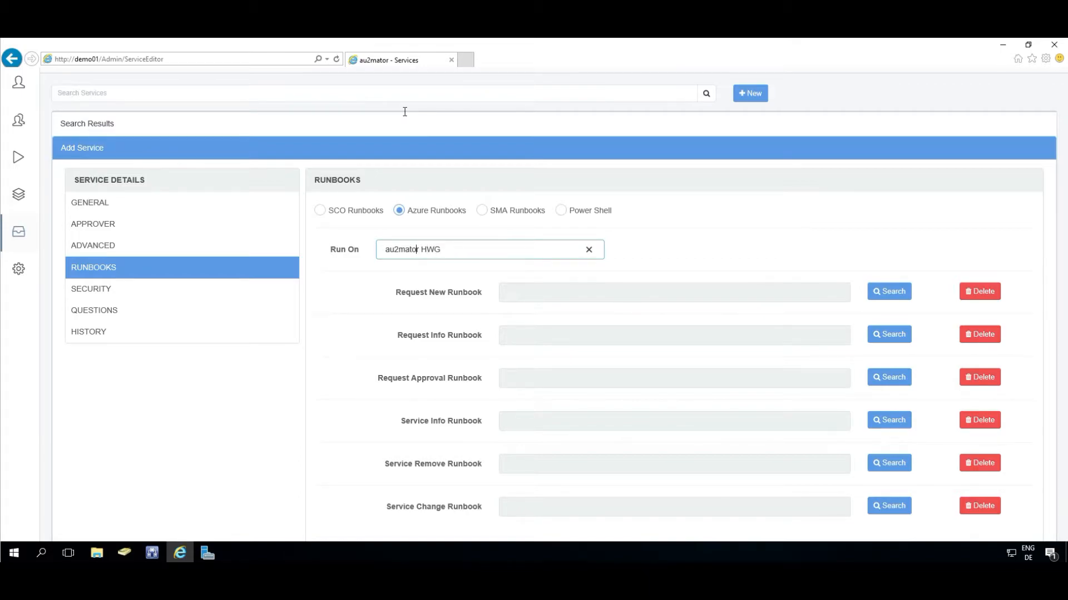
{"action": "key", "text": "Delete"}
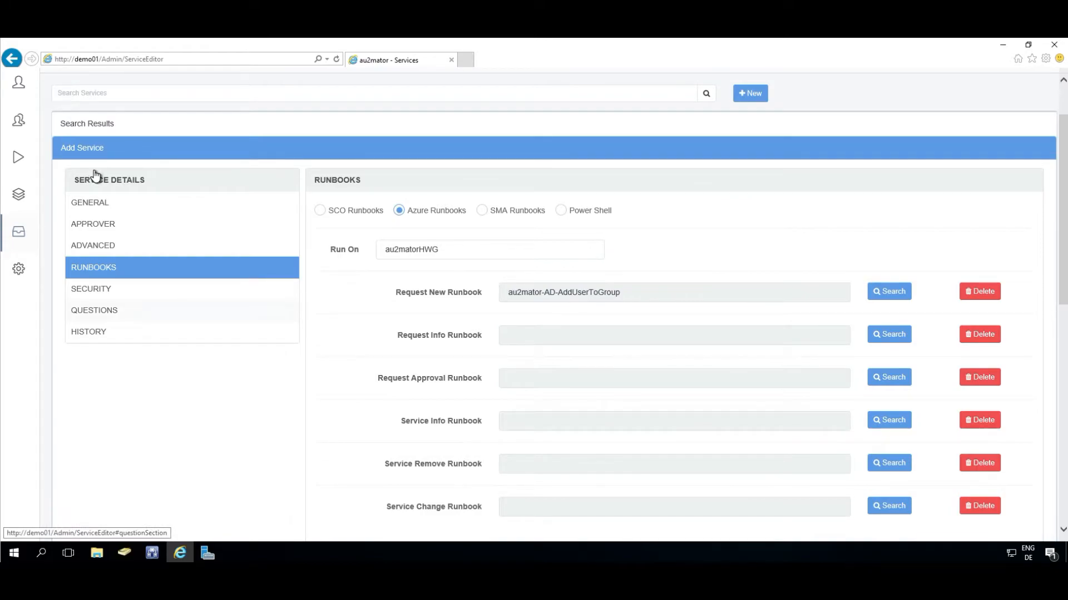
In the service's questions, label the c_Comment parameter "Comment" and set its order to 3.
{"action": "left_click", "coordinate": [95, 310]}
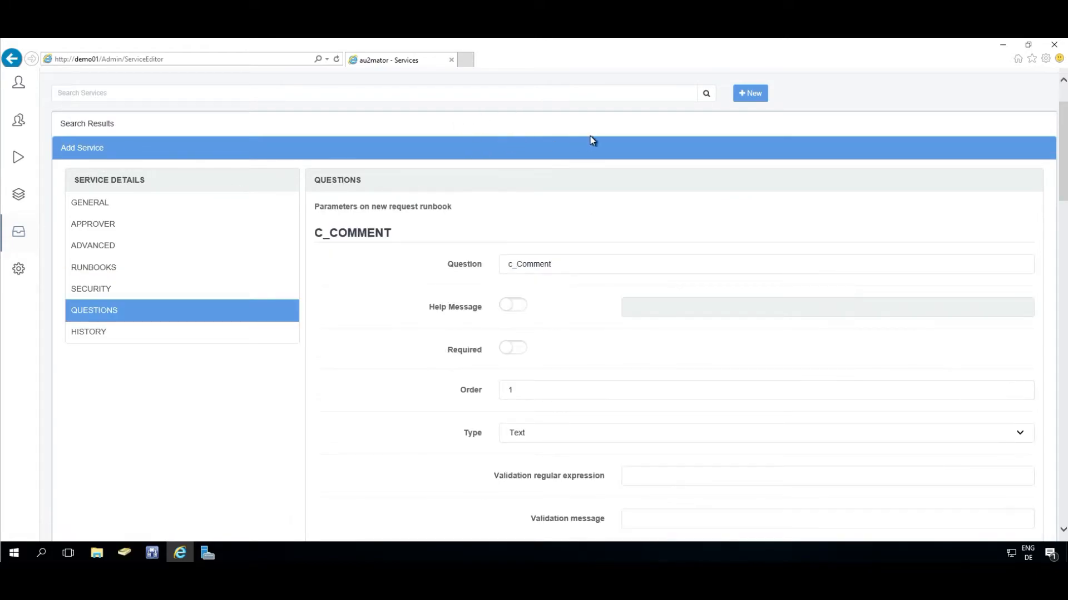
{"action": "key", "text": "Tab"}
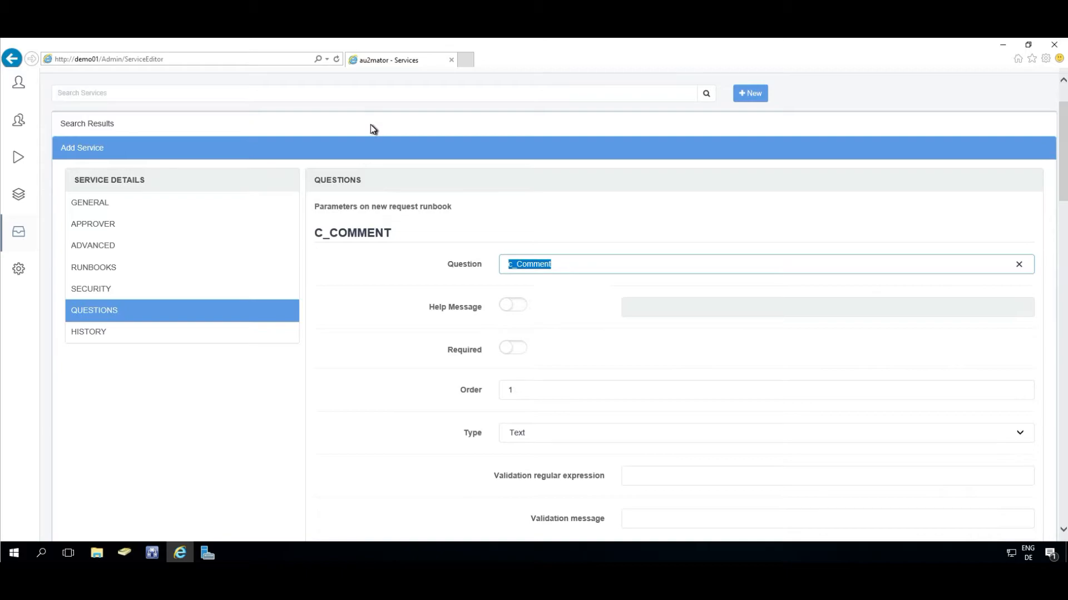
{"action": "type", "text": "Comment"}
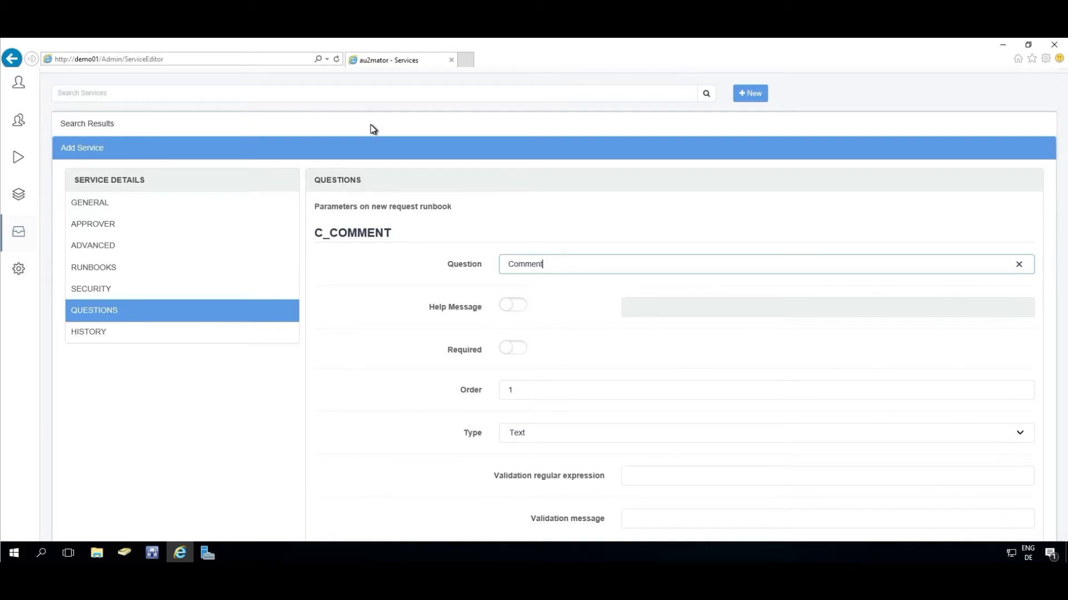
{"action": "key", "text": "Tab"}
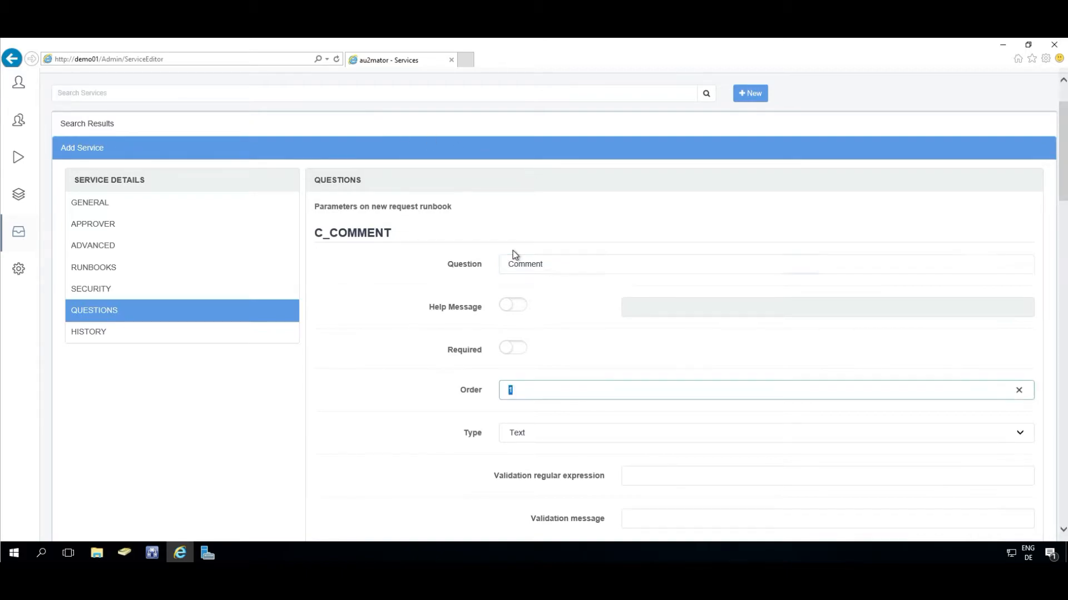
{"action": "type", "text": "3"}
{"action": "scroll", "coordinate": [598, 243], "scroll_direction": "down", "scroll_amount": 1}
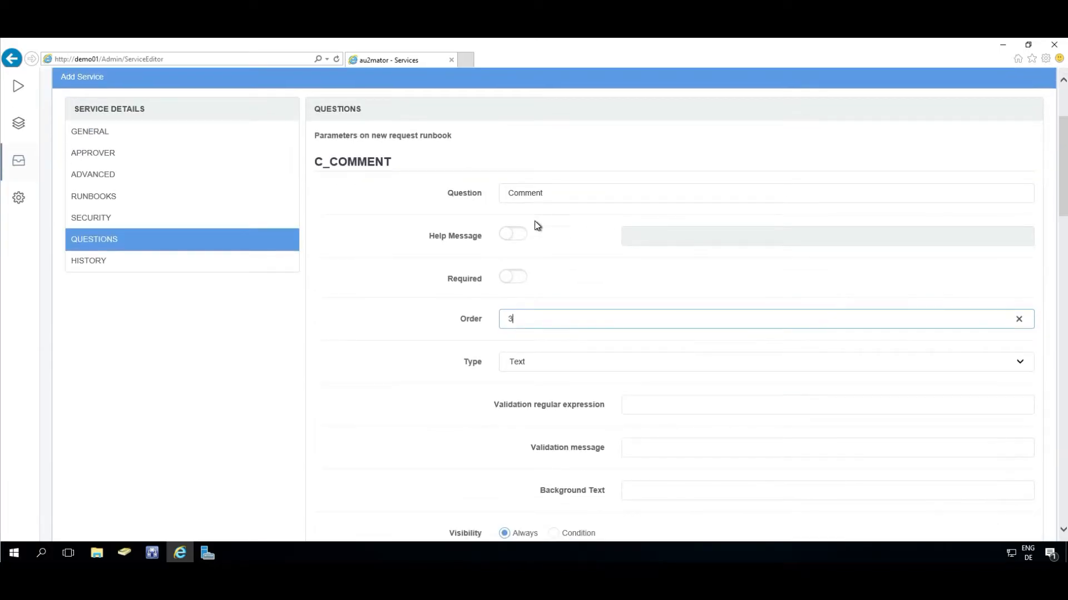
Change the question text of the c_Group parameter to "Choose a Group".
{"action": "scroll", "coordinate": [536, 223], "scroll_direction": "down", "scroll_amount": 5}
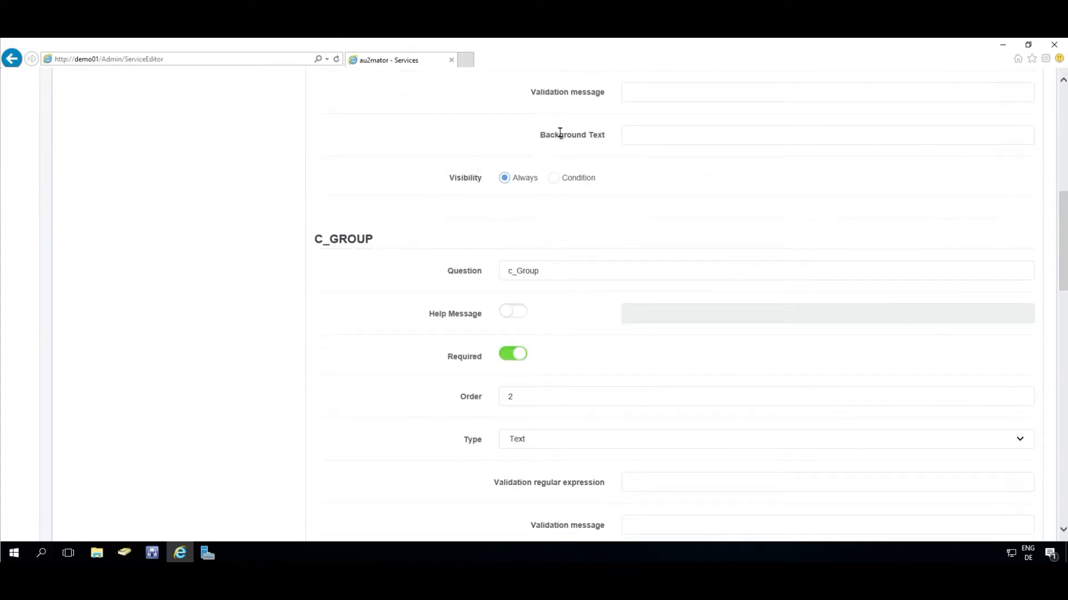
{"action": "left_click_drag", "start_coordinate": [556, 271], "coordinate": [424, 137]}
{"action": "type", "text": "Ch"}
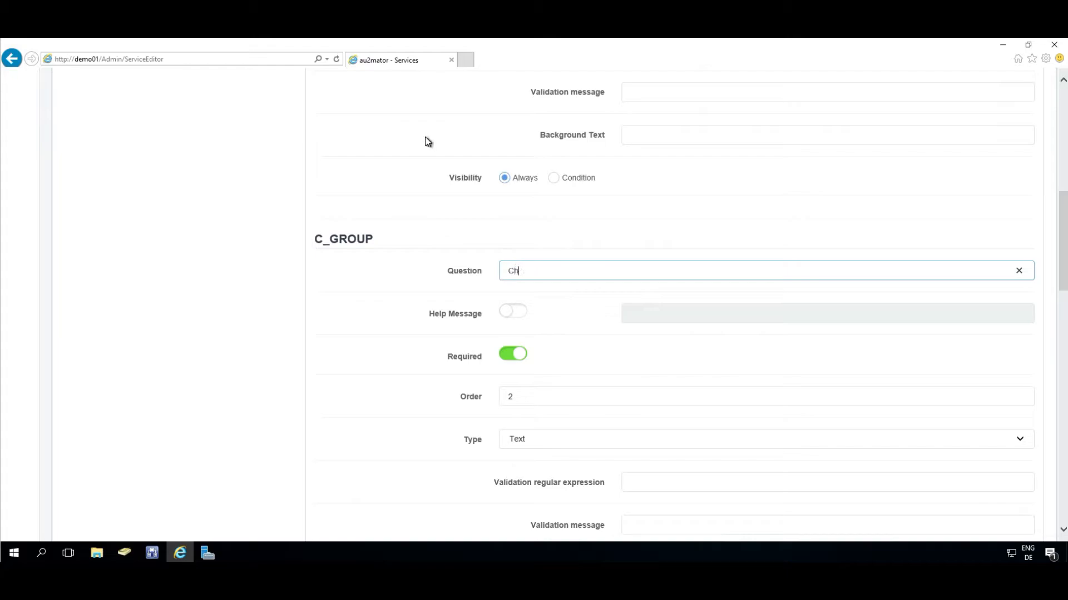
{"action": "type", "text": "oos"}
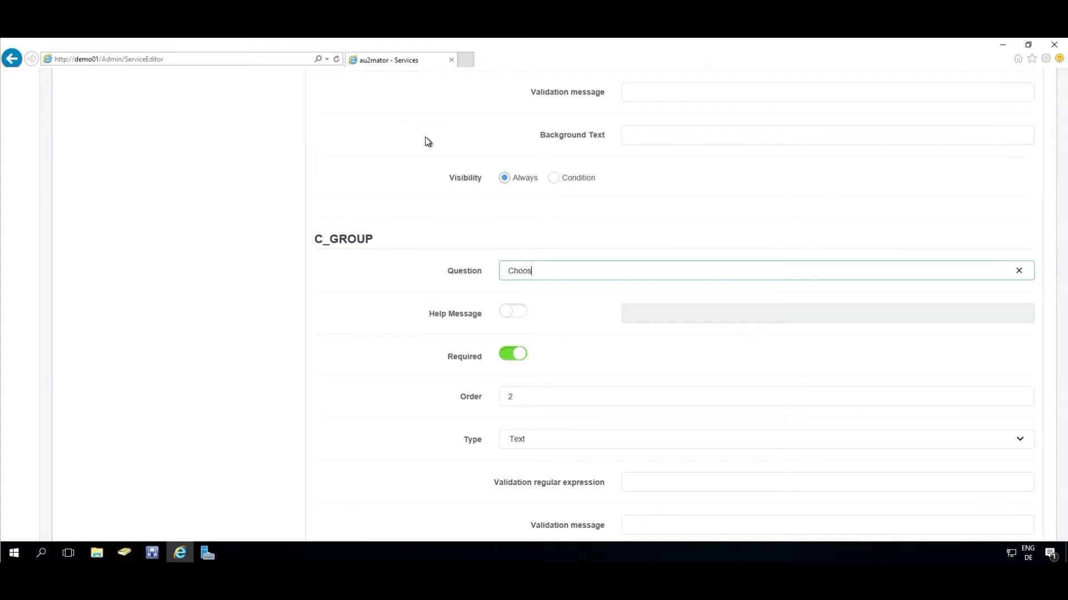
{"action": "type", "text": "e a Group"}
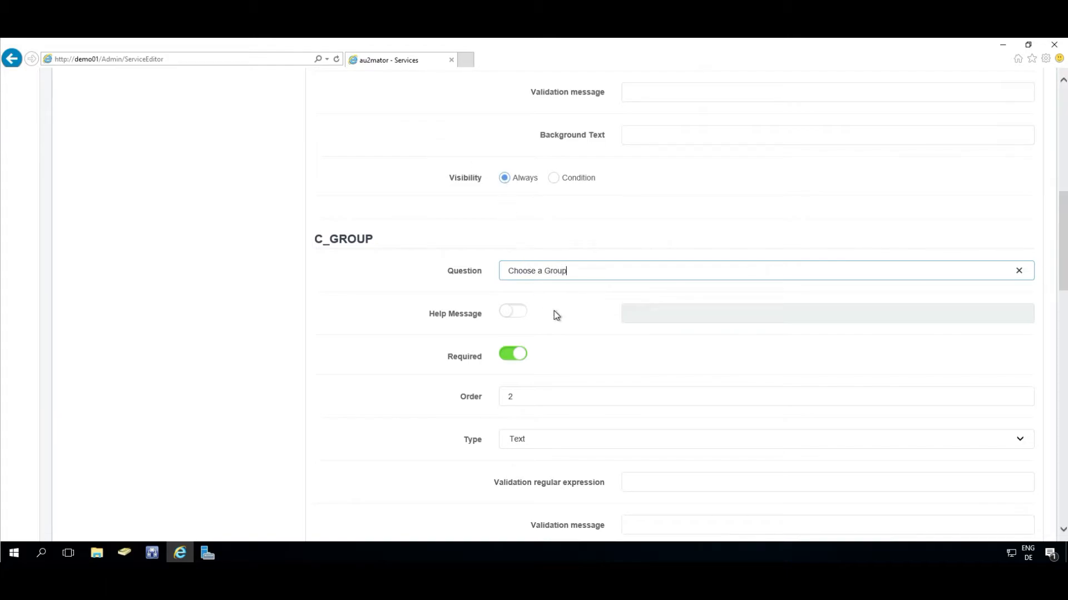
Make the group question an LDAP Query that uses the query (objectclass=group).
{"action": "scroll", "coordinate": [550, 278], "scroll_direction": "down", "scroll_amount": 1}
{"action": "left_click", "coordinate": [542, 368]}
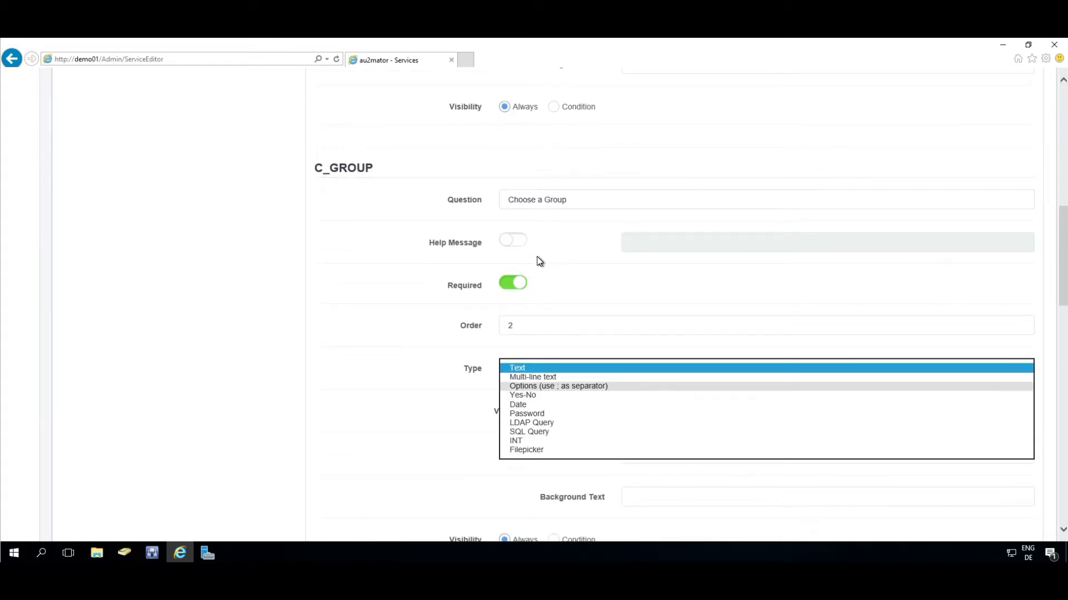
{"action": "left_click", "coordinate": [539, 423]}
{"action": "left_click", "coordinate": [678, 410]}
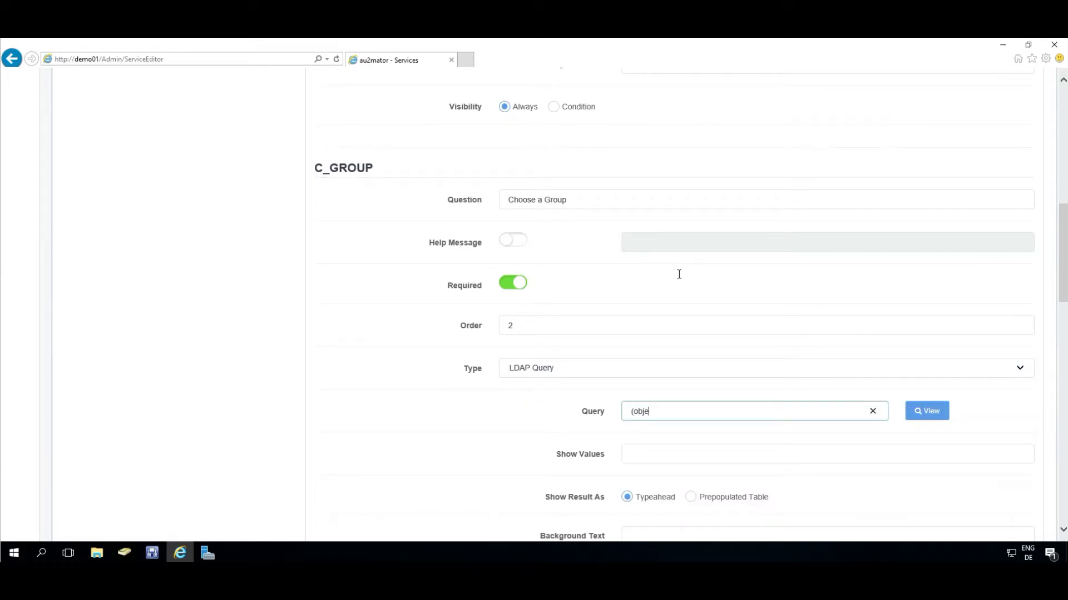
{"action": "type", "text": "(objectclass=group"}
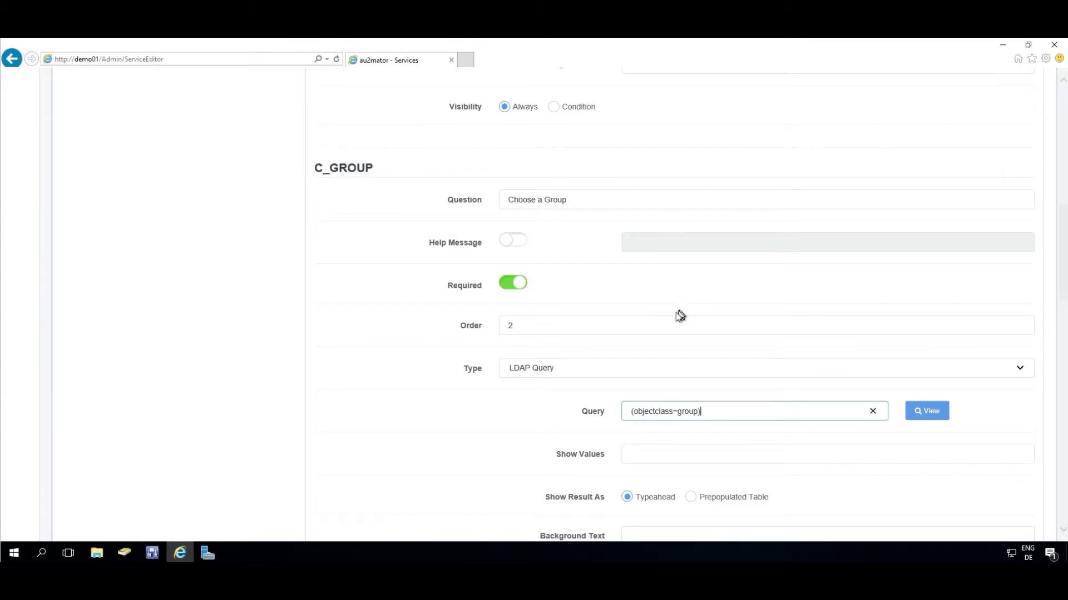
Show the group query's name value as a prepopulated table, and preview the query results.
{"action": "left_click", "coordinate": [676, 449]}
{"action": "type", "text": "name"}
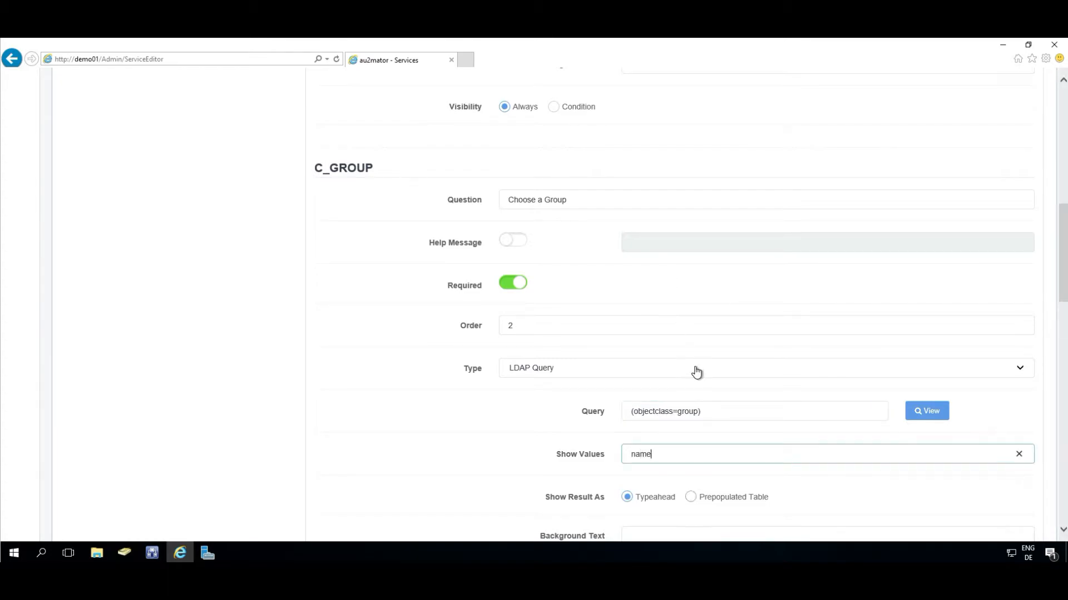
{"action": "left_click", "coordinate": [693, 497]}
{"action": "left_click", "coordinate": [927, 411]}
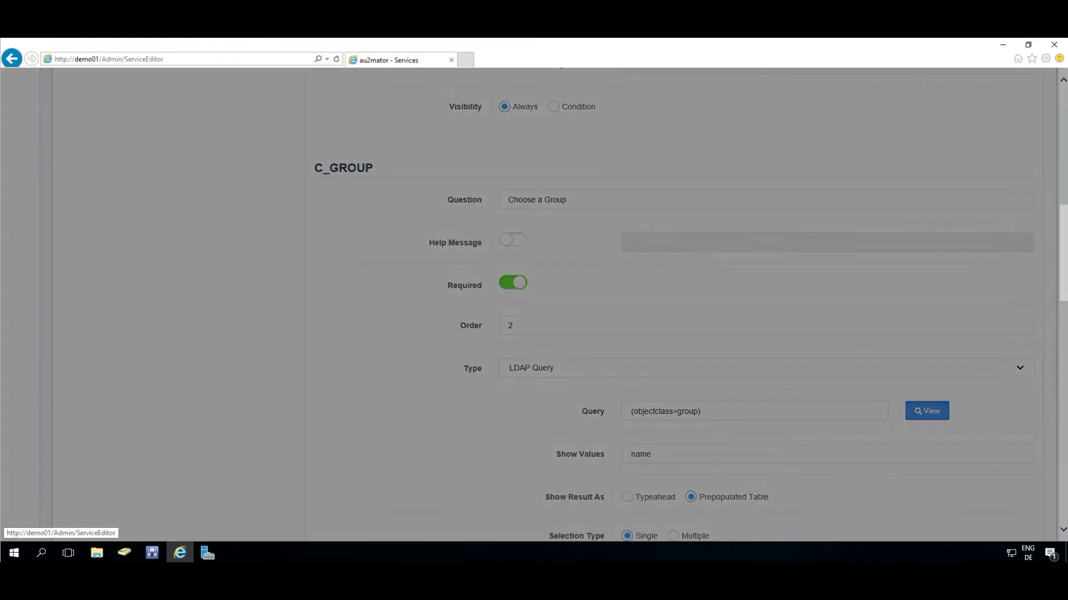
{"action": "left_click", "coordinate": [930, 449]}
Set the c_User parameter's question text to "Choose a User" and its order to 1.
{"action": "scroll", "coordinate": [534, 269], "scroll_direction": "down", "scroll_amount": 2}
{"action": "scroll", "coordinate": [533, 265], "scroll_direction": "down", "scroll_amount": 5}
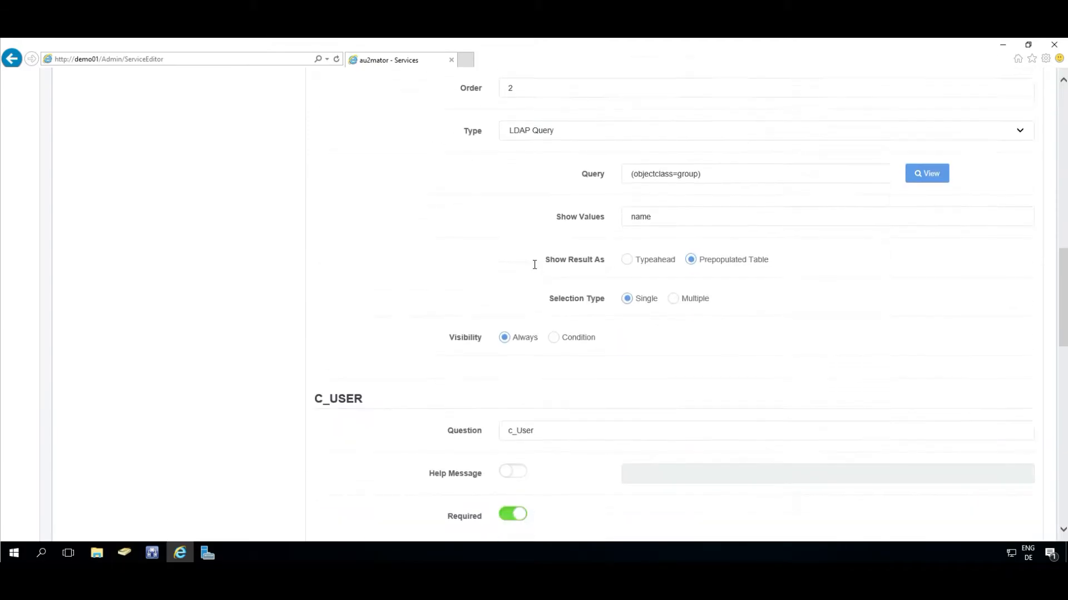
{"action": "key", "text": "Tab"}
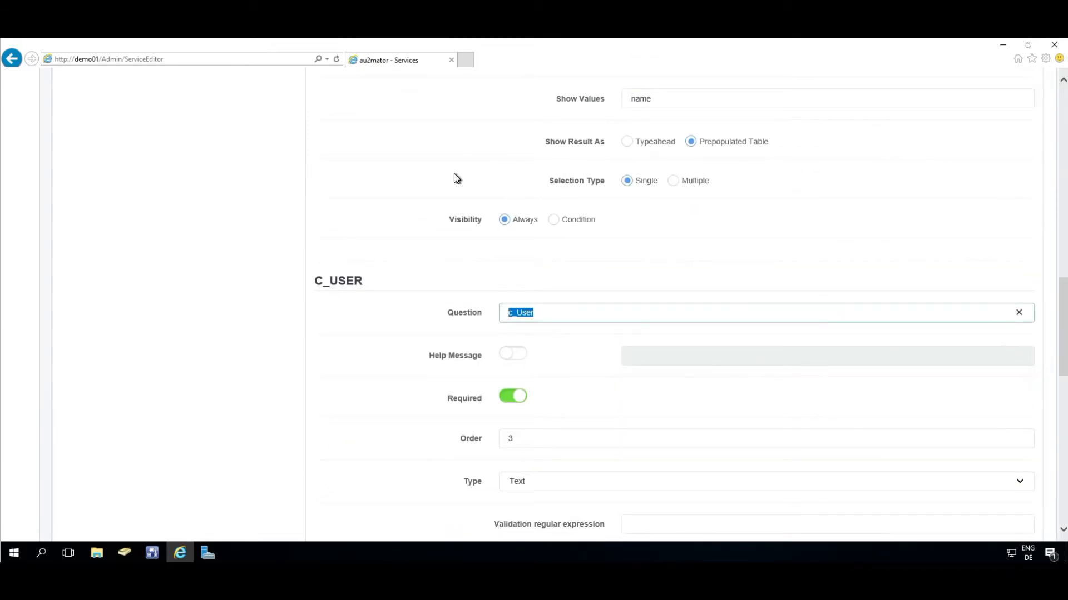
{"action": "type", "text": "Chosse a user"}
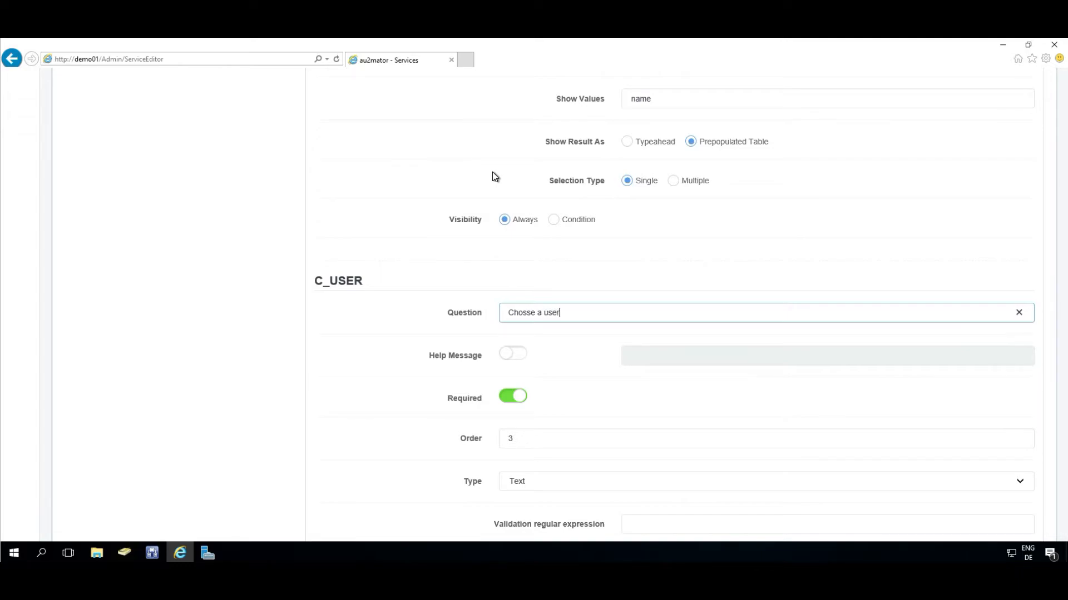
{"action": "key", "text": "Left"}
{"action": "key", "text": "Left"}
{"action": "key", "text": "Left"}
{"action": "key", "text": "BackSpace"}
{"action": "type", "text": "U"}
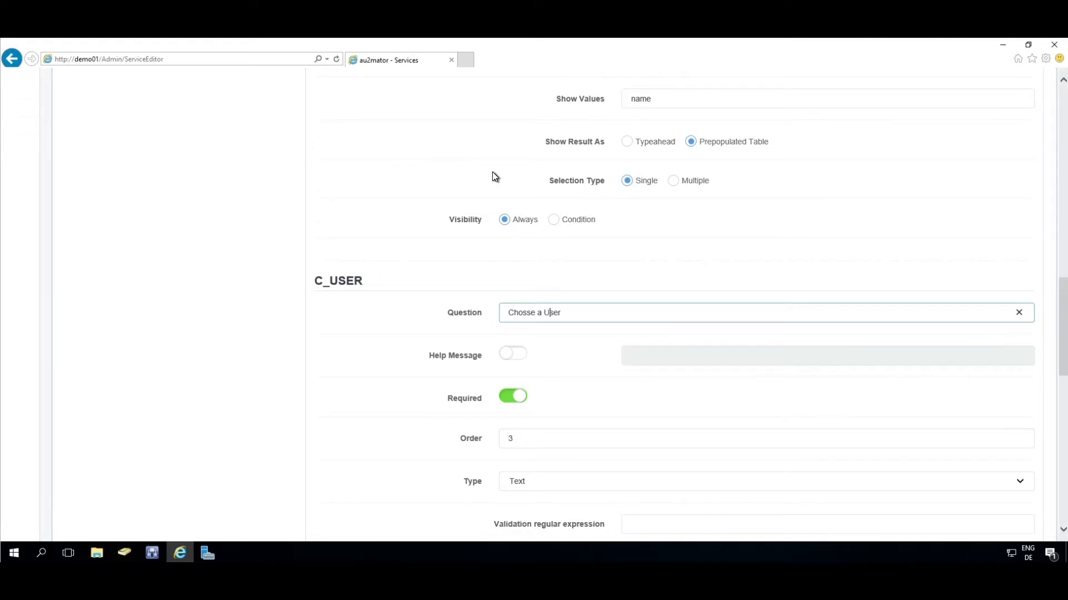
{"action": "scroll", "coordinate": [494, 176], "scroll_direction": "down", "scroll_amount": 3}
{"action": "double_click", "coordinate": [510, 296]}
{"action": "type", "text": "1"}
Make the user question an LDAP Query that uses the query (objectlass=user), and preview the query.
{"action": "left_click", "coordinate": [563, 339]}
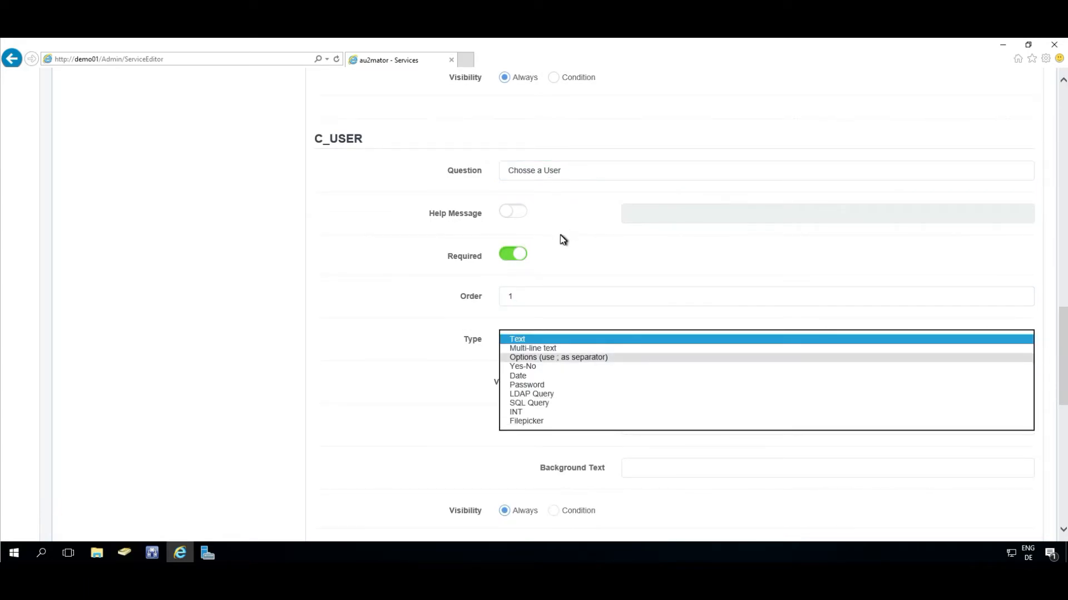
{"action": "left_click", "coordinate": [572, 394]}
{"action": "key", "text": "Tab"}
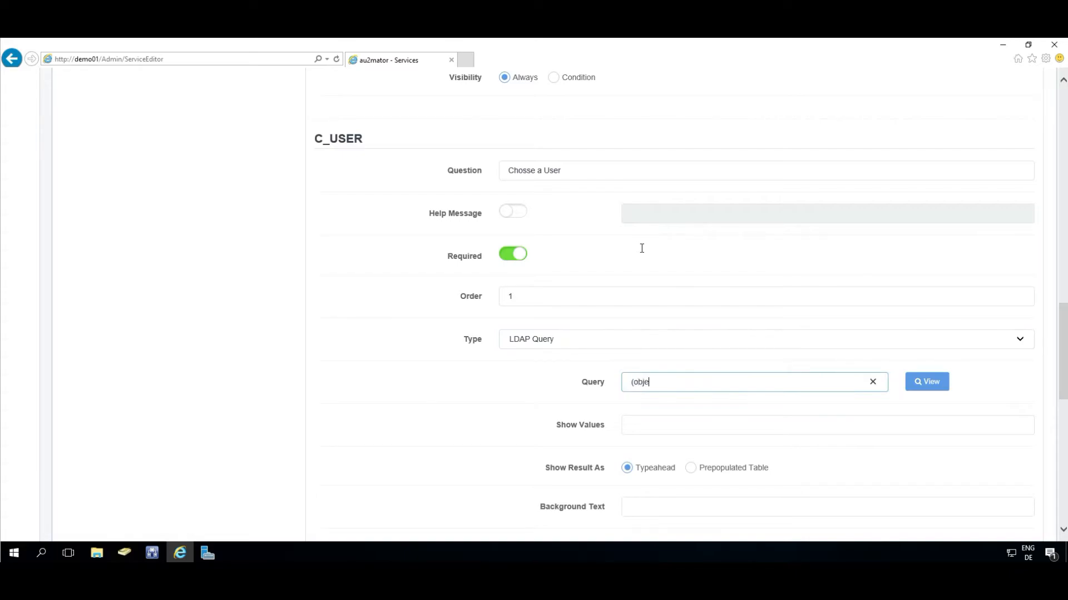
{"action": "type", "text": "(objectlass=user"}
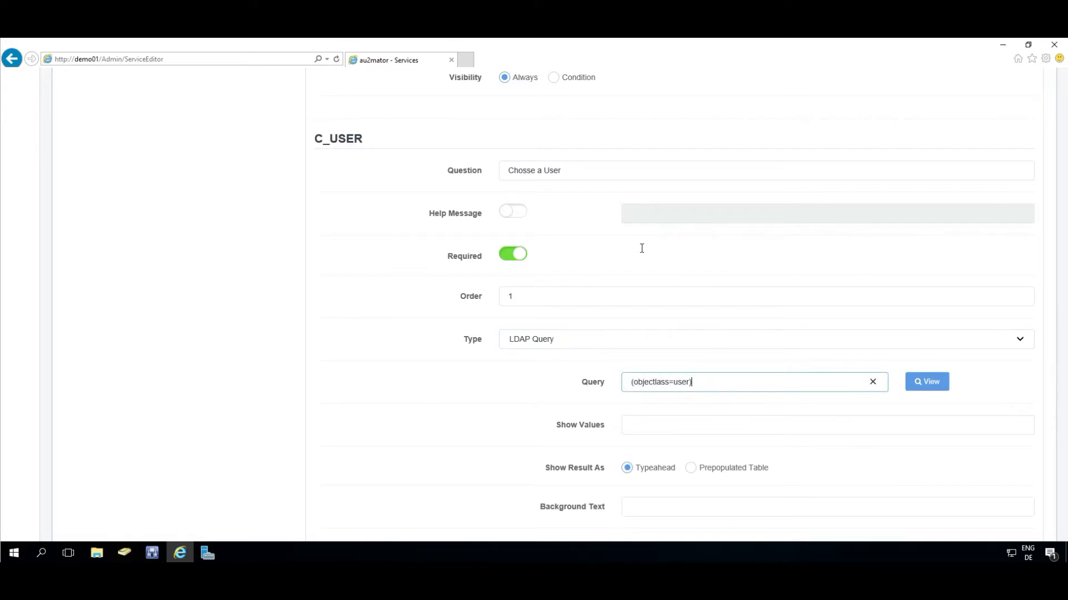
{"action": "key", "text": "Tab"}
{"action": "key", "text": "Return"}
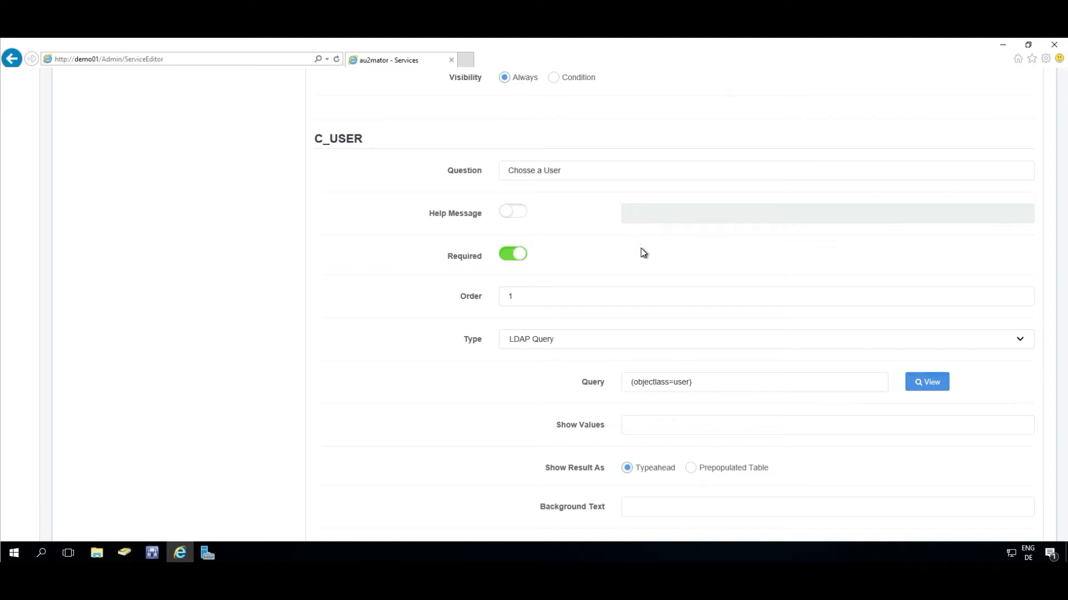
{"action": "key", "text": "Escape"}
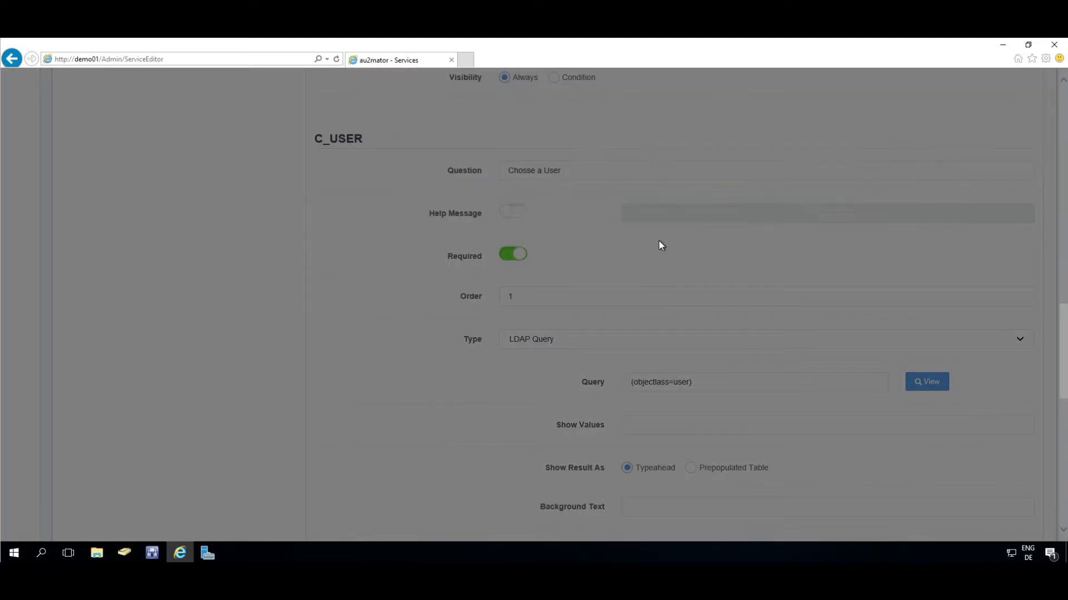
Set the user query's show values to "name, samaccountname" and preview the query results.
{"action": "key", "text": "Tab"}
{"action": "type", "text": "nam"}
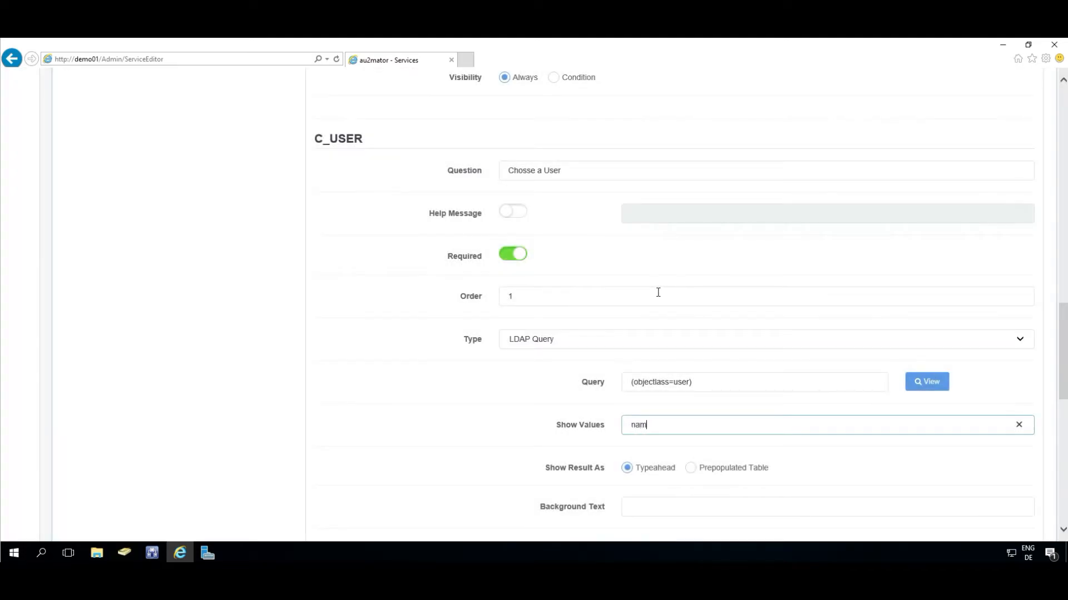
{"action": "type", "text": "e, samaccountname"}
{"action": "left_click", "coordinate": [927, 381]}
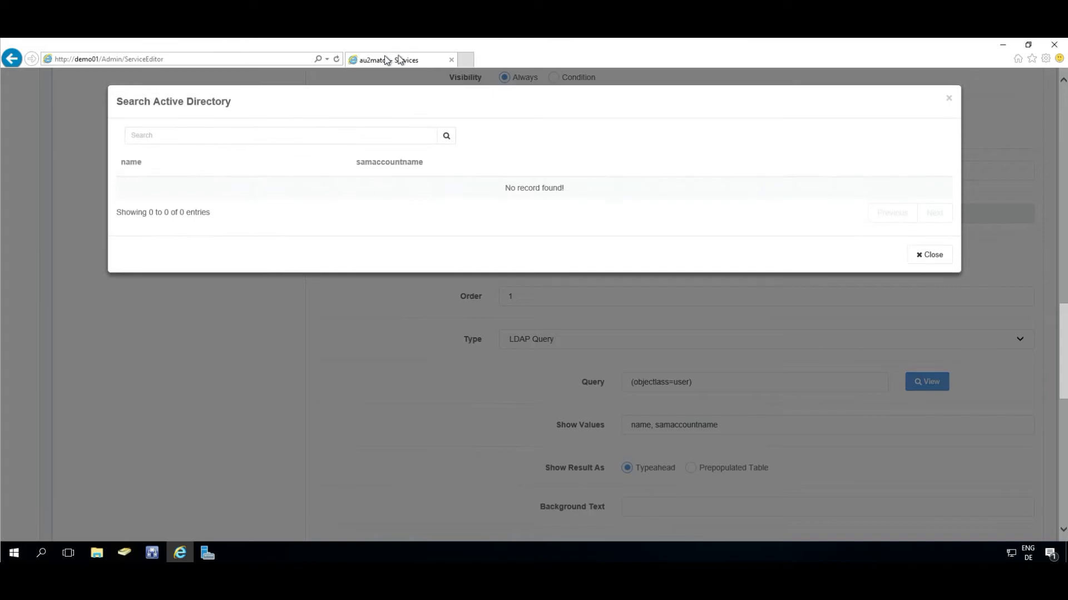
{"action": "left_click", "coordinate": [948, 98]}
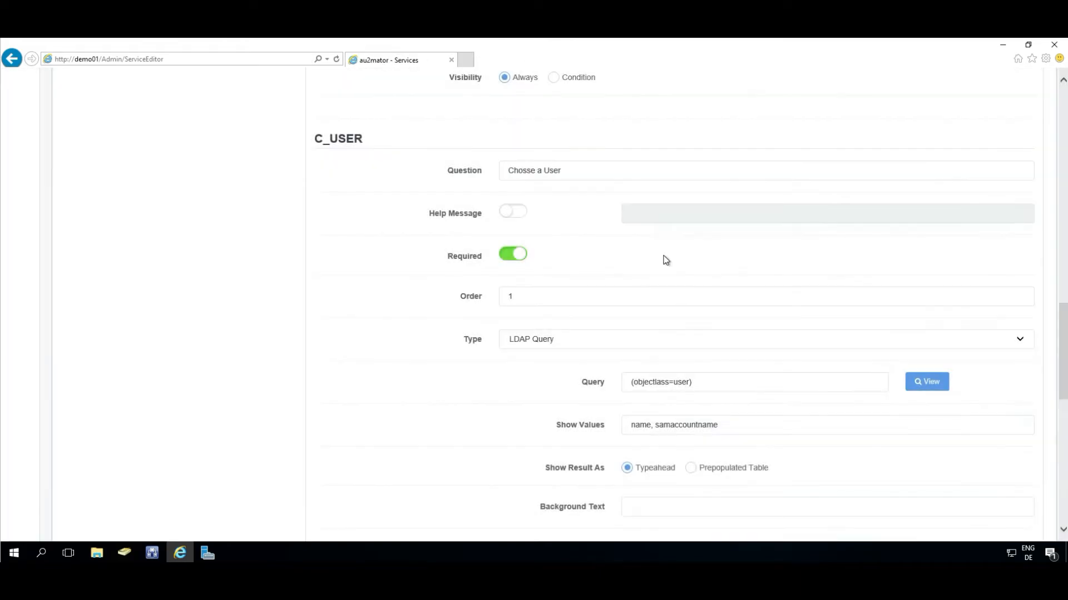
Correct the user query to (objectclass=user) and preview its results again.
{"action": "left_click", "coordinate": [655, 382]}
{"action": "type", "text": "c"}
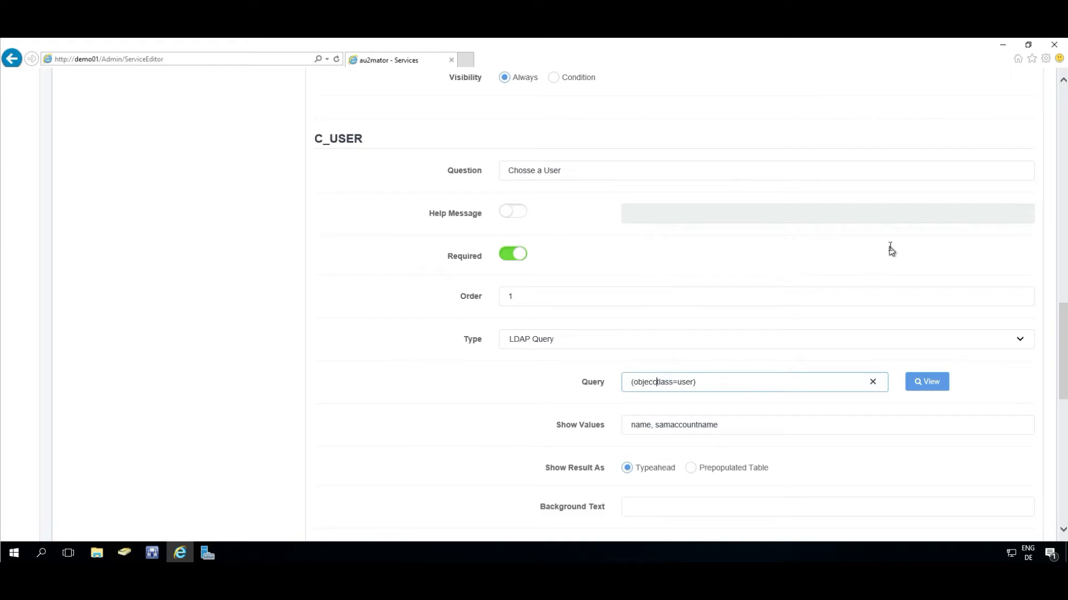
{"action": "key", "text": "BackSpace"}
{"action": "key", "text": "Right"}
{"action": "type", "text": "c"}
{"action": "key", "text": "Return"}
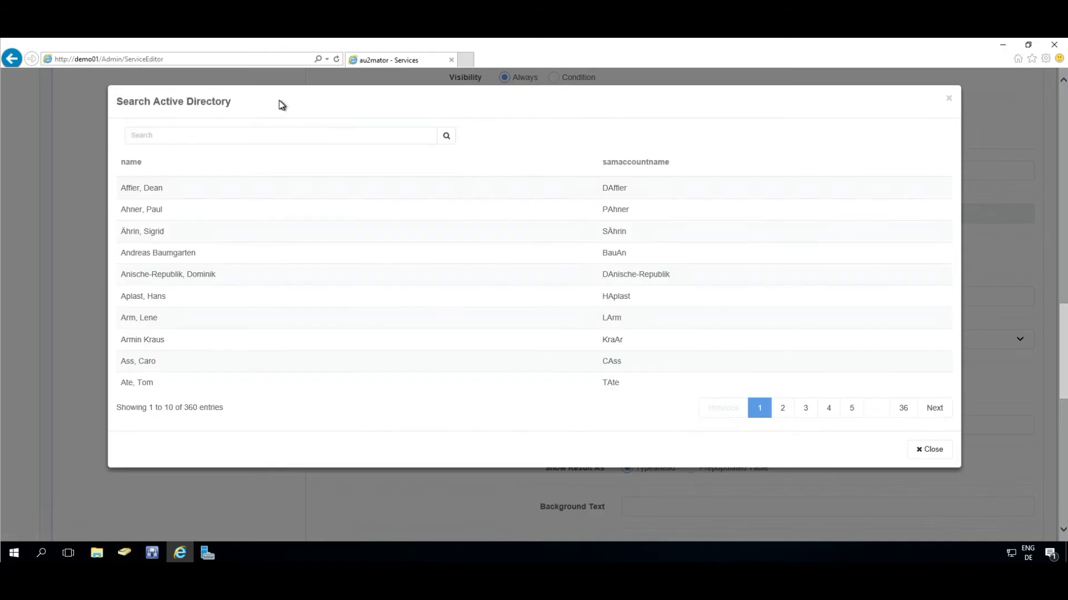
{"action": "left_click", "coordinate": [929, 449]}
Show the user query's result as a prepopulated table and save the service.
{"action": "scroll", "coordinate": [693, 241], "scroll_direction": "down", "scroll_amount": 3}
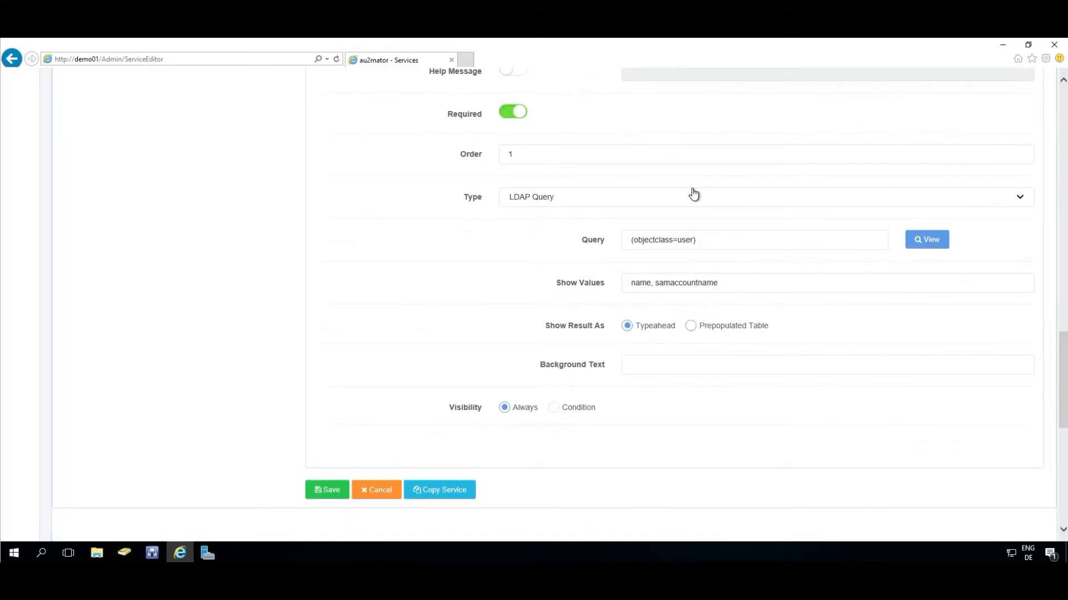
{"action": "left_click", "coordinate": [690, 326]}
{"action": "left_click", "coordinate": [328, 489]}
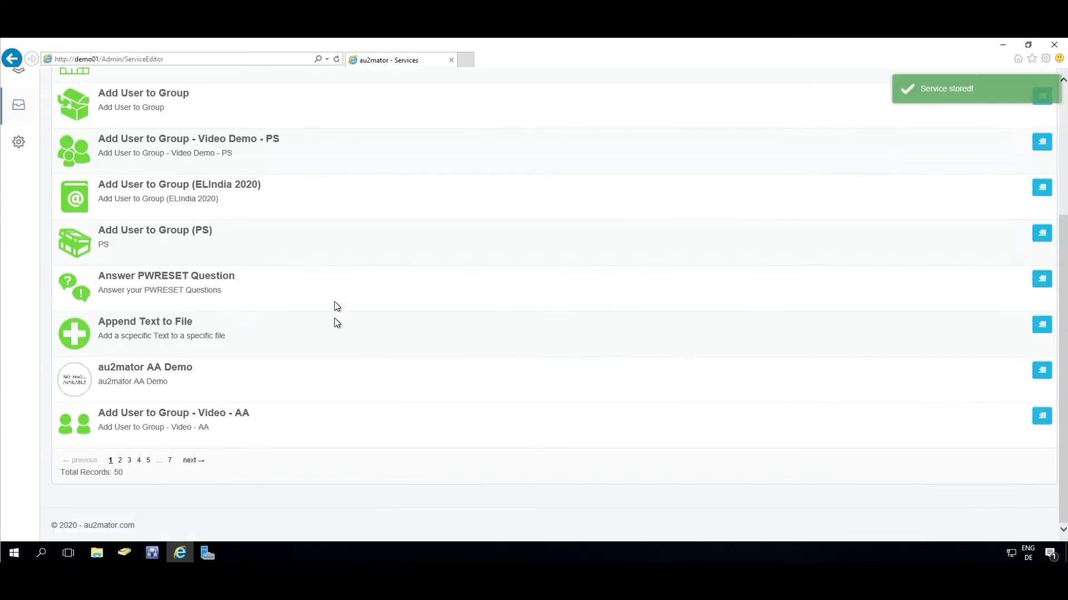
Start a new request with Myself as the selected user and proceed to the service selection.
{"action": "scroll", "coordinate": [206, 237], "scroll_direction": "up", "scroll_amount": 5}
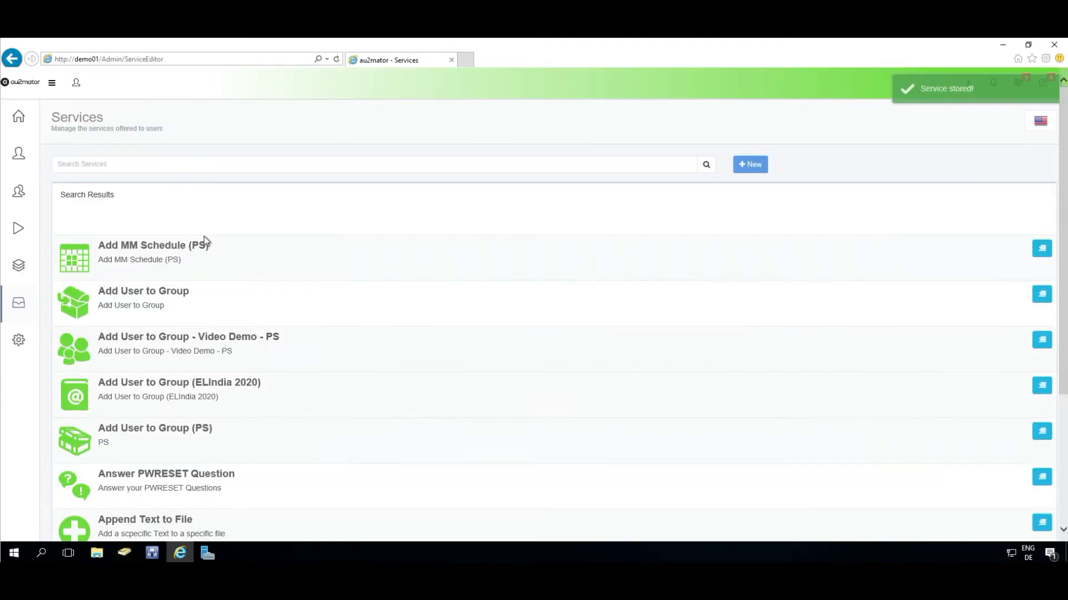
{"action": "left_click", "coordinate": [22, 94]}
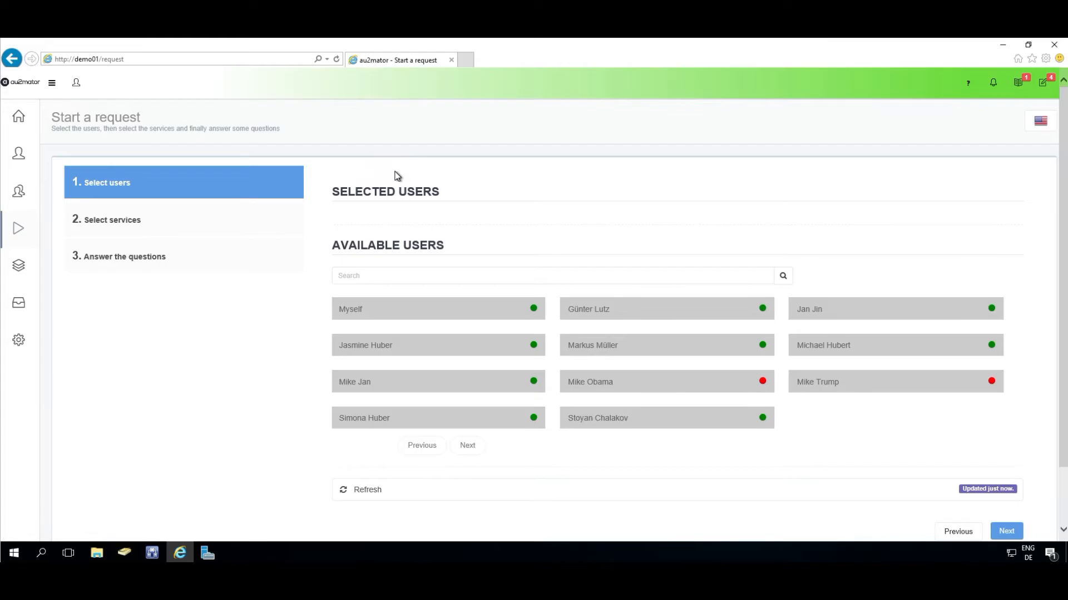
{"action": "left_click", "coordinate": [461, 308]}
{"action": "scroll", "coordinate": [1008, 357], "scroll_direction": "down", "scroll_amount": 3}
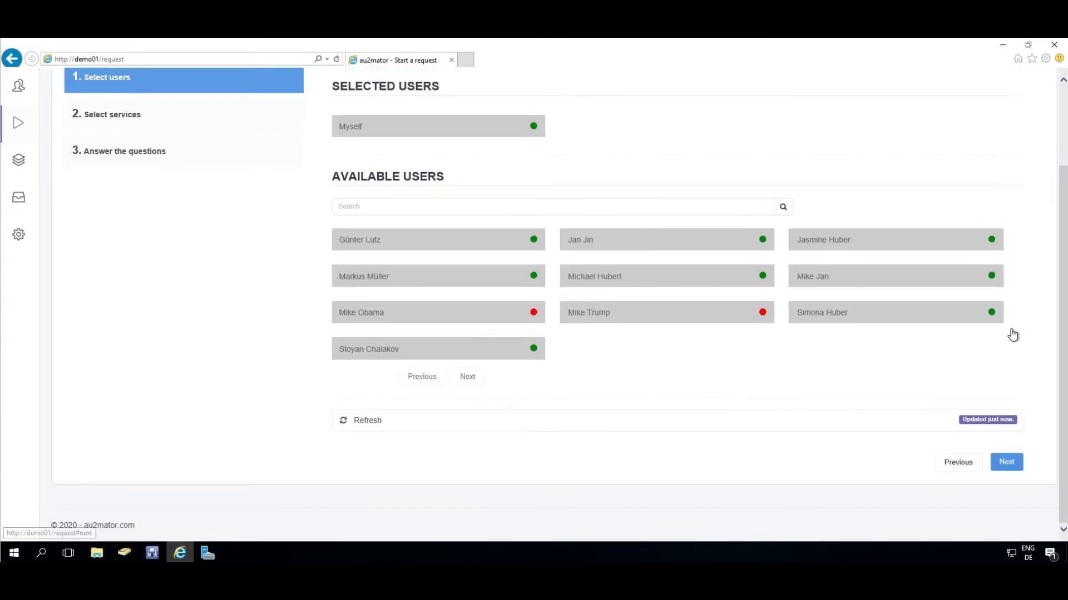
{"action": "left_click", "coordinate": [1006, 462]}
Select the "Add User to Group - Video - AA" service from the Video Demos category and continue to its questions.
{"action": "scroll", "coordinate": [422, 319], "scroll_direction": "down", "scroll_amount": 4}
{"action": "left_click", "coordinate": [385, 266]}
{"action": "scroll", "coordinate": [566, 184], "scroll_direction": "down", "scroll_amount": 3}
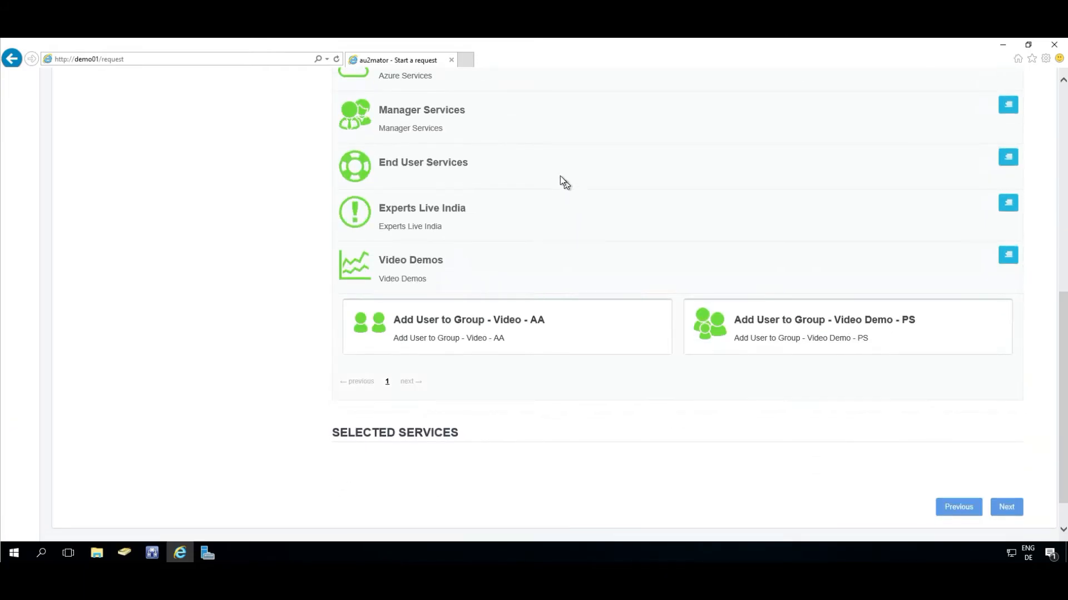
{"action": "left_click", "coordinate": [533, 329]}
{"action": "scroll", "coordinate": [758, 250], "scroll_direction": "down", "scroll_amount": 2}
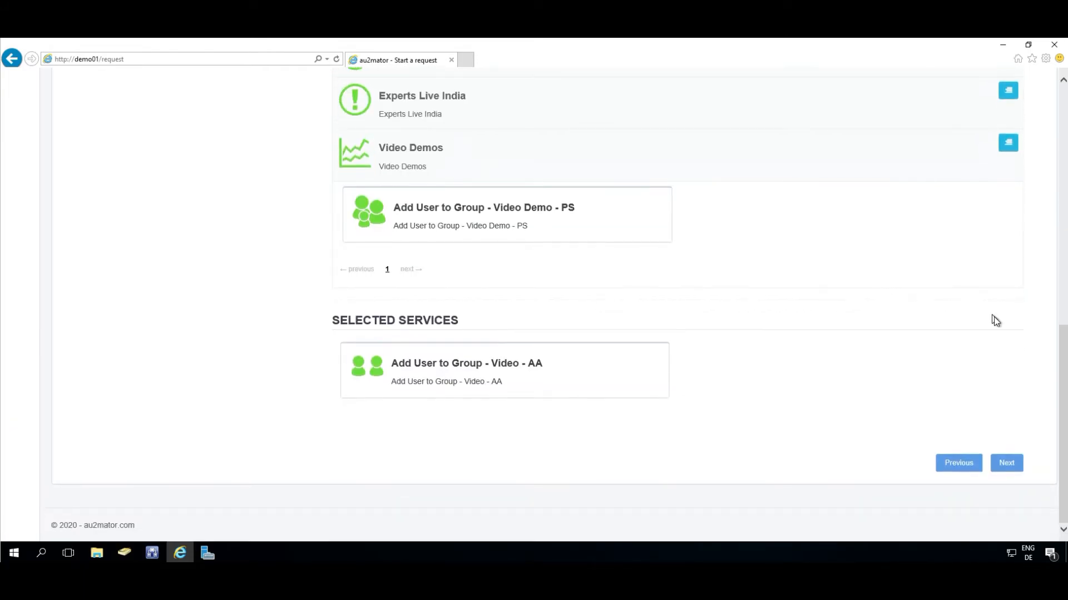
{"action": "left_click", "coordinate": [1006, 463]}
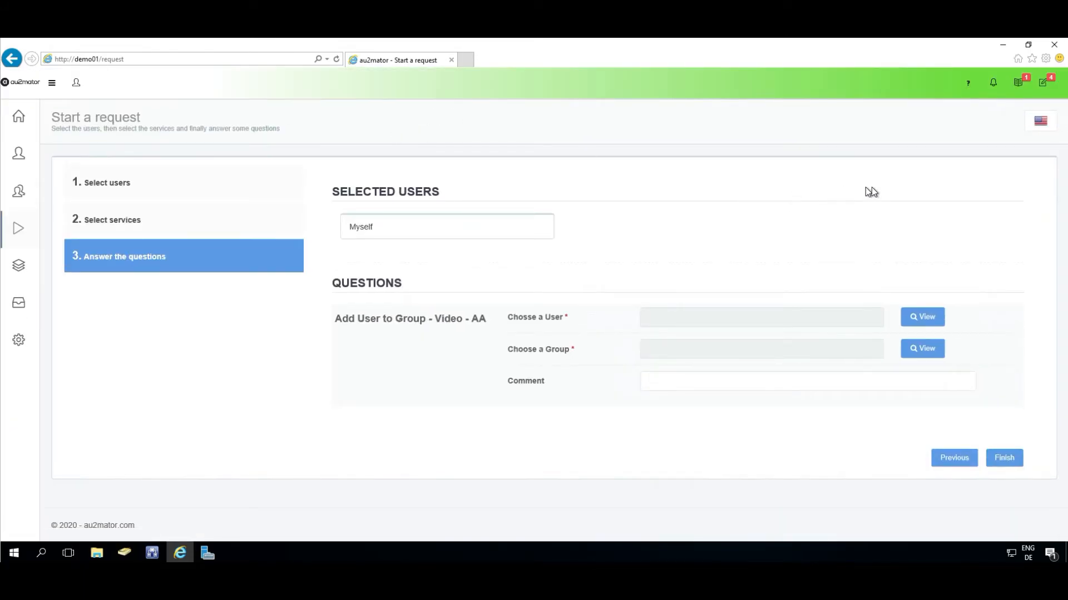
Answer the user question by searching Active Directory for the demo user's first name and selecting the matching account.
{"action": "left_click", "coordinate": [922, 318]}
{"action": "left_click", "coordinate": [280, 136]}
{"action": "type", "text": "mike"}
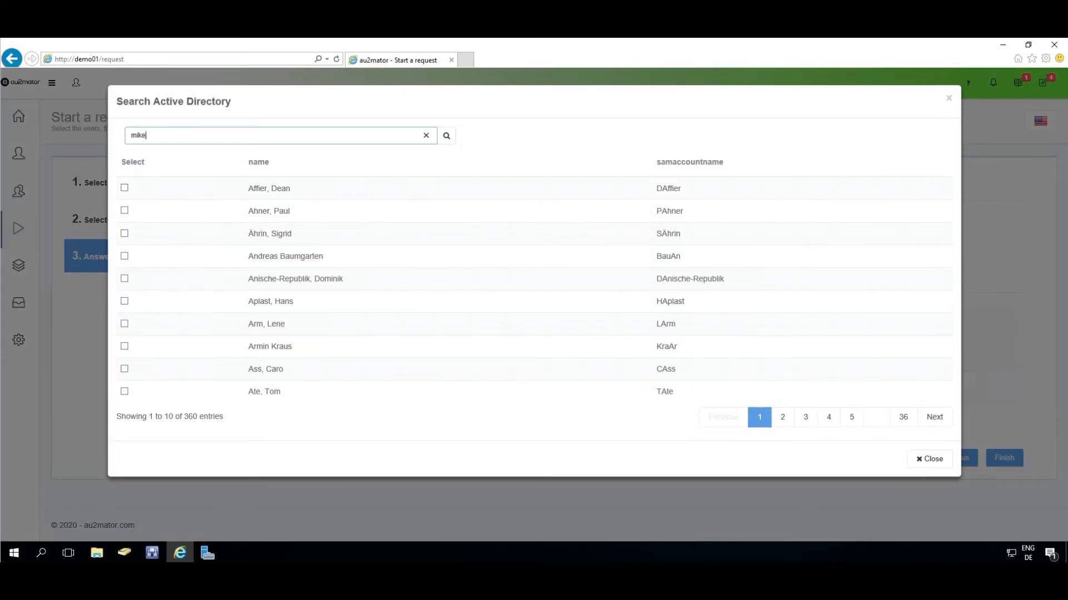
{"action": "left_click", "coordinate": [125, 211]}
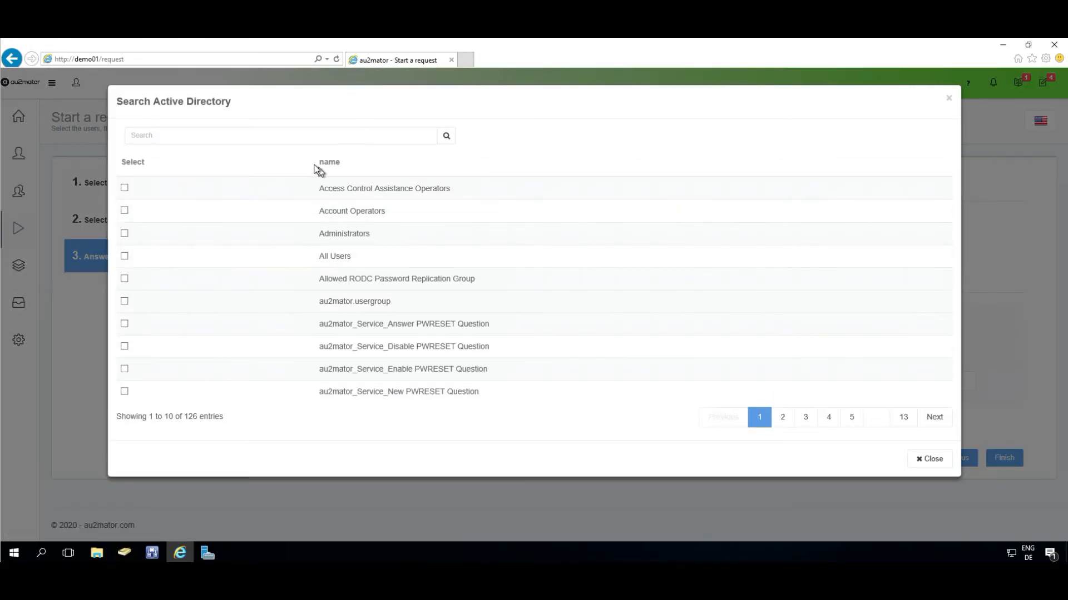
Choose the group au2mator.usergroup, enter "Comment" as the comment, and submit the request.
{"action": "left_click", "coordinate": [124, 301]}
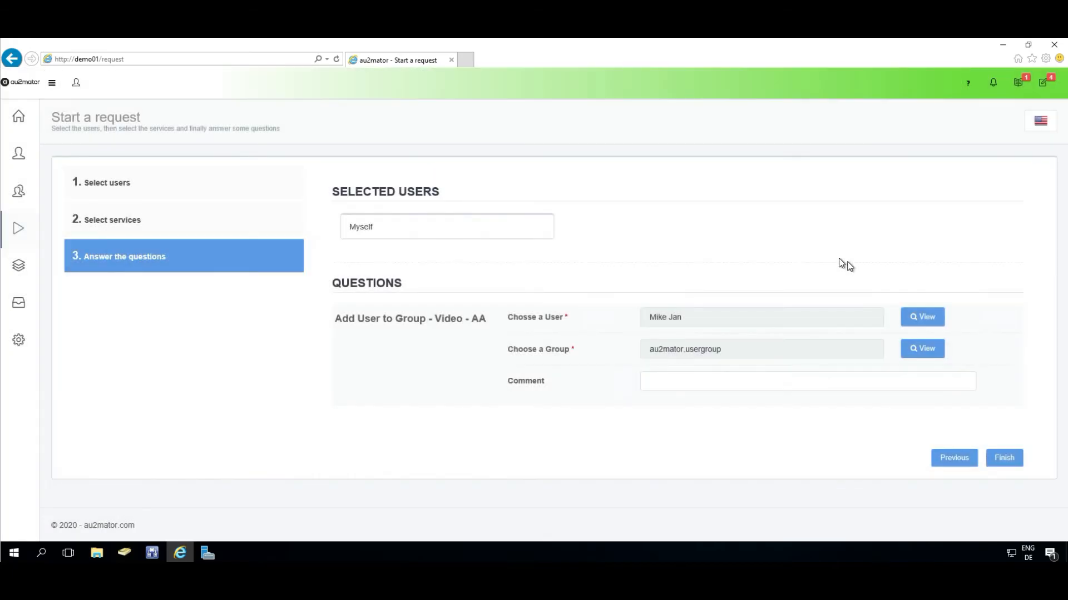
{"action": "type", "text": "Comment"}
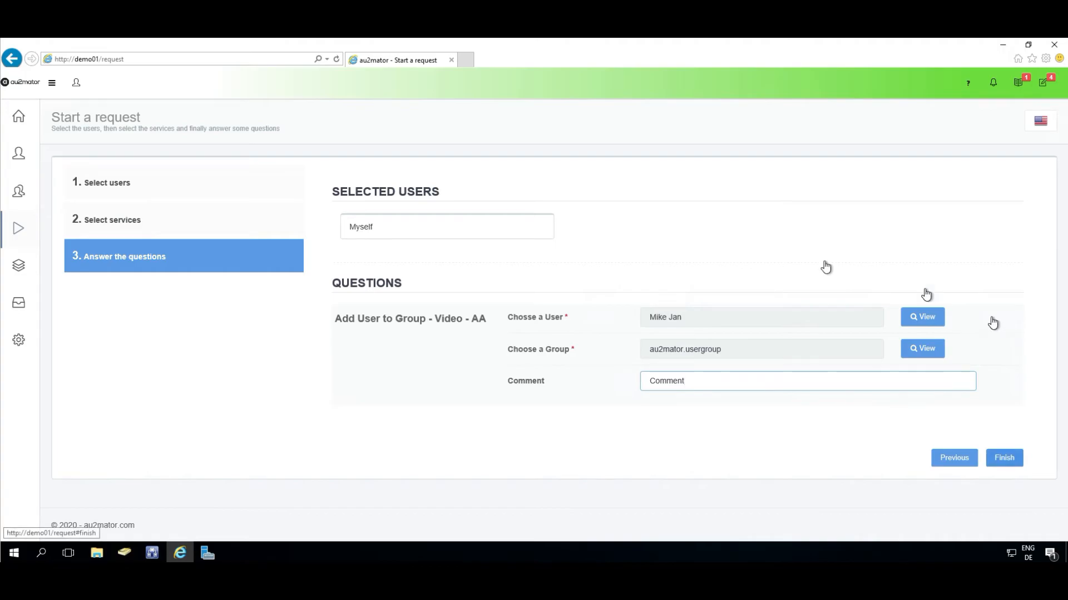
{"action": "left_click", "coordinate": [1004, 458]}
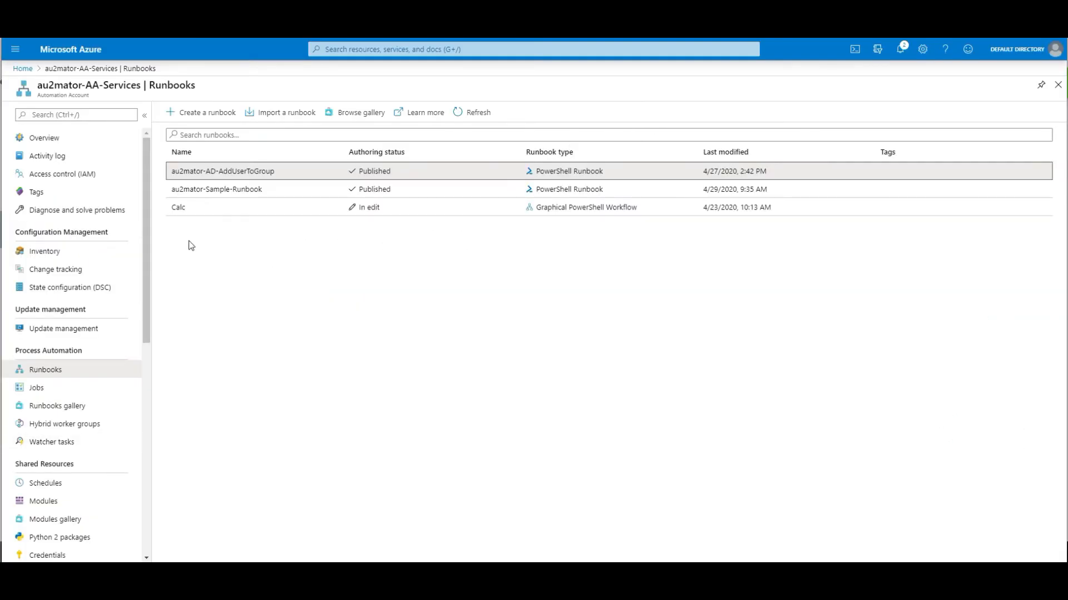
In the Azure portal, open the au2mator-AD-AddUserToGroup runbook and keep refreshing its recent jobs to follow the newest job's status.
{"action": "left_click", "coordinate": [222, 171]}
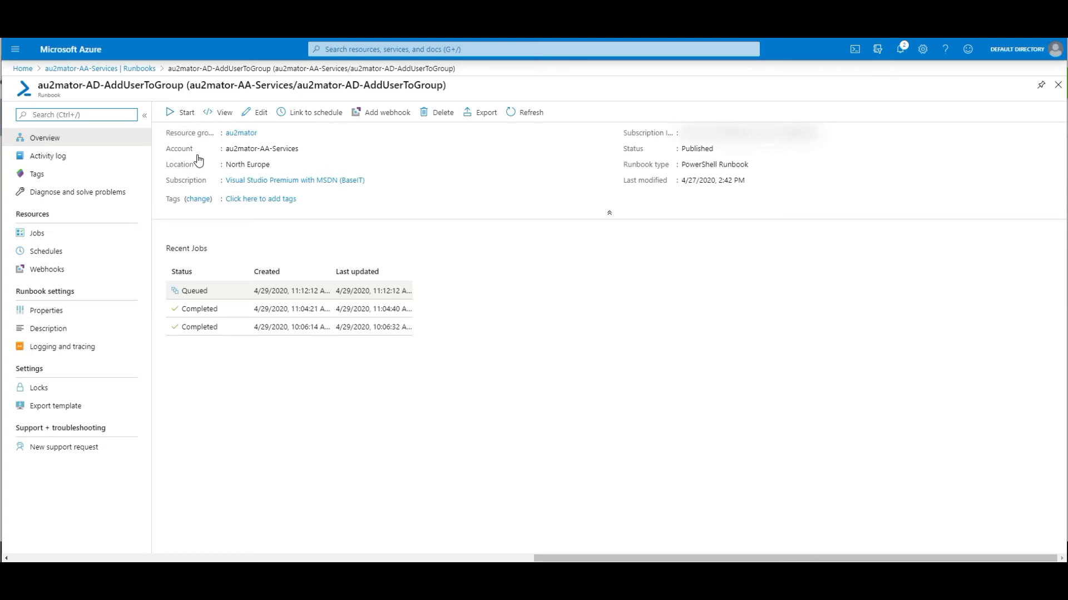
{"action": "left_click", "coordinate": [526, 112]}
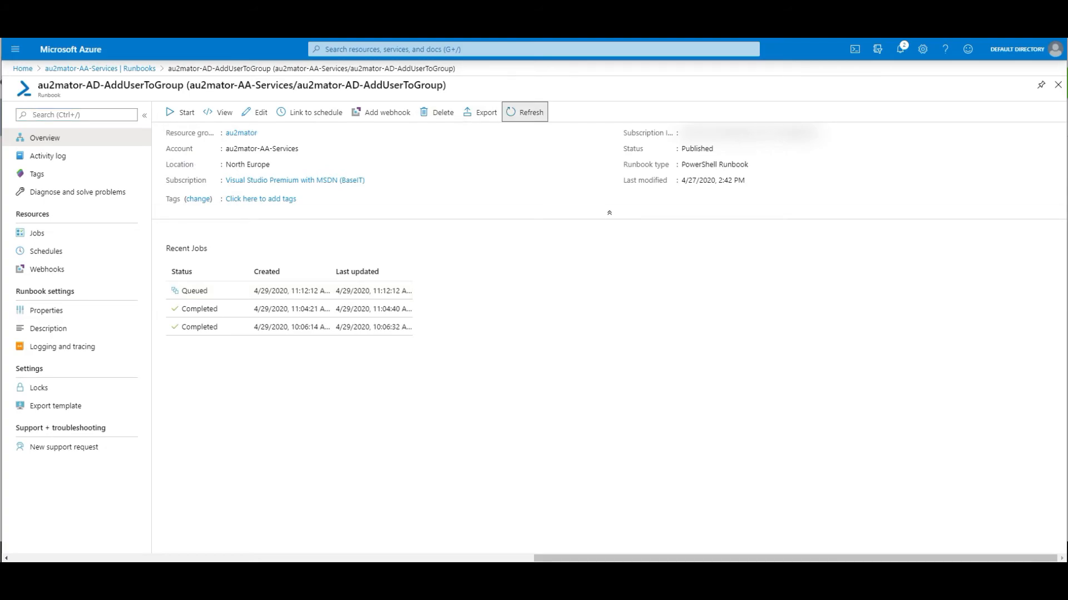
{"action": "left_click", "coordinate": [525, 113]}
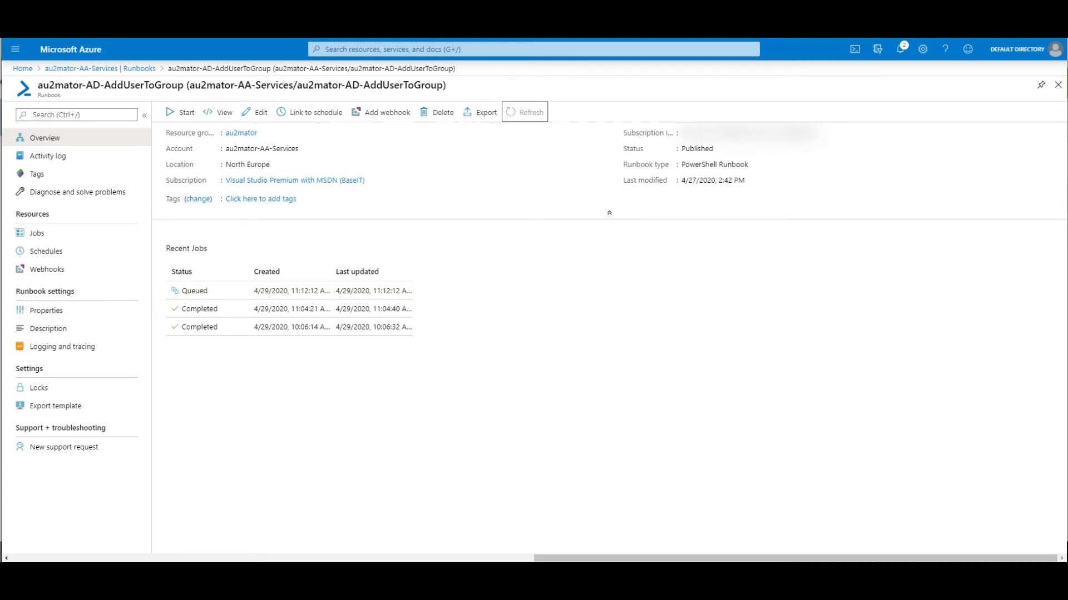
{"action": "left_click", "coordinate": [526, 112]}
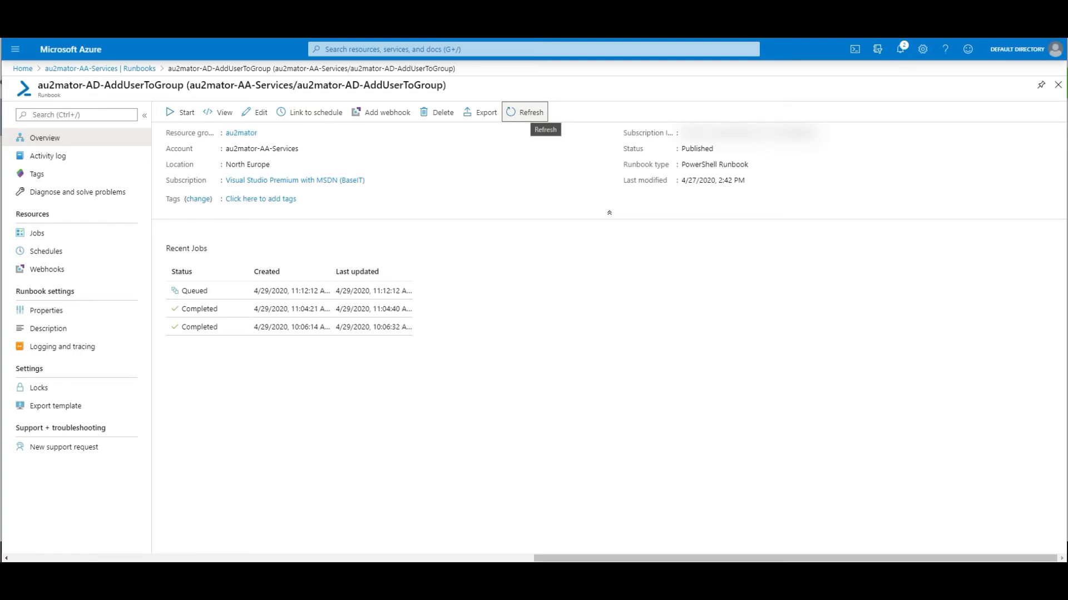
{"action": "left_click", "coordinate": [526, 112]}
{"action": "left_click", "coordinate": [526, 112]}
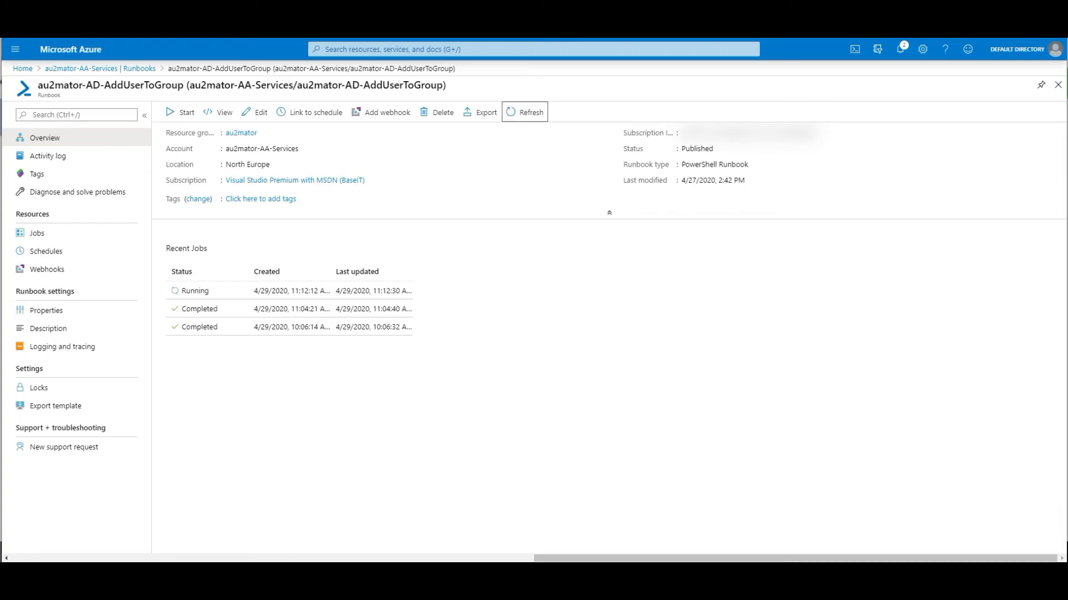
{"action": "left_click", "coordinate": [526, 112]}
{"action": "left_click", "coordinate": [525, 112]}
{"action": "left_click", "coordinate": [526, 112]}
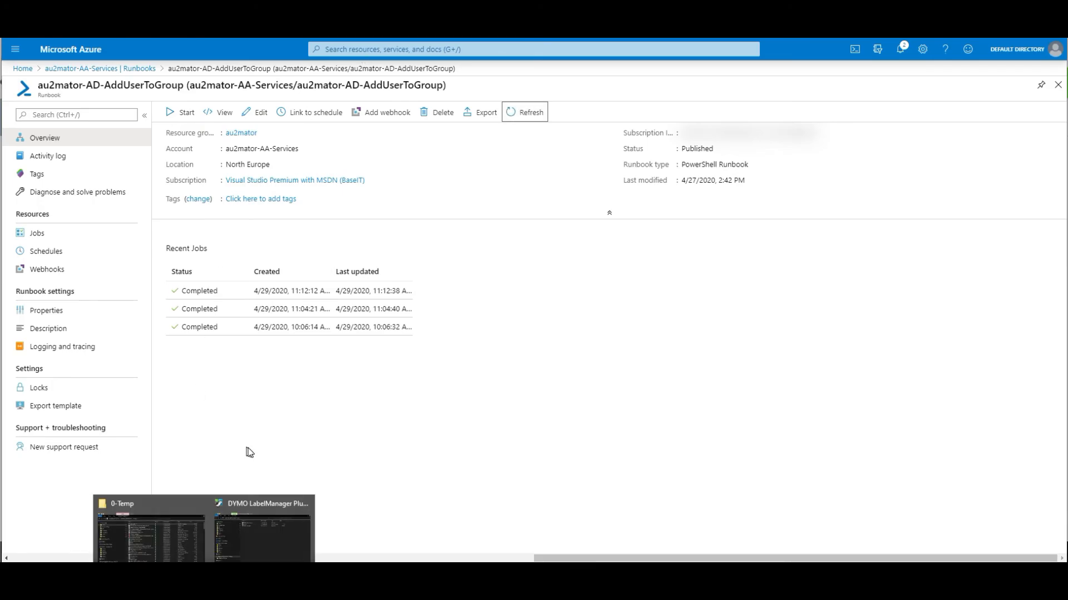
In Active Directory Users and Computers, open the demo user's properties in the Tokyo unit and examine the group memberships with full group names.
{"action": "left_click", "coordinate": [248, 534]}
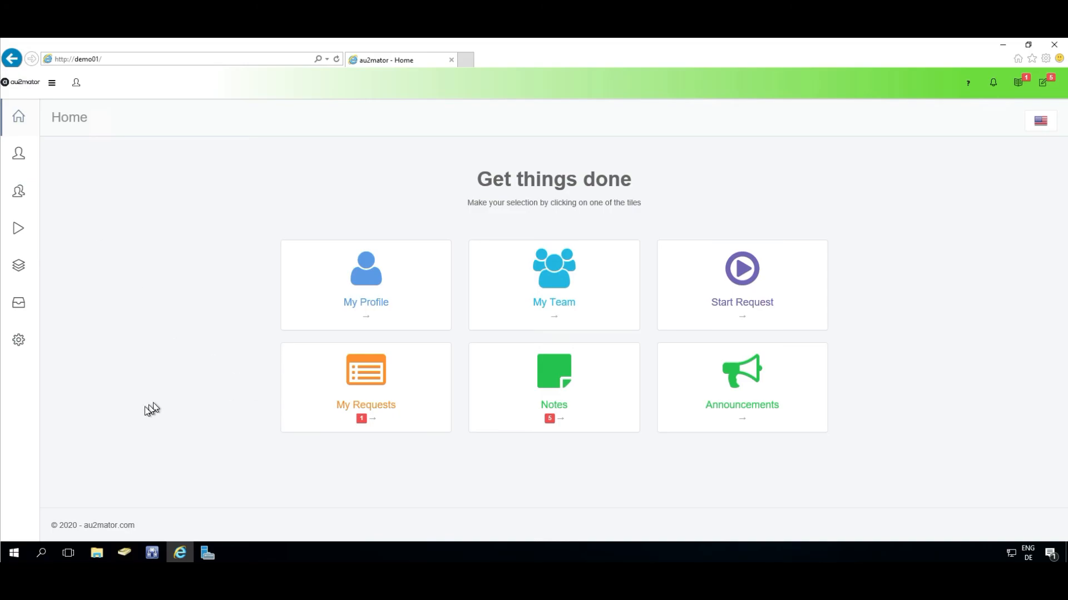
{"action": "left_click", "coordinate": [124, 553]}
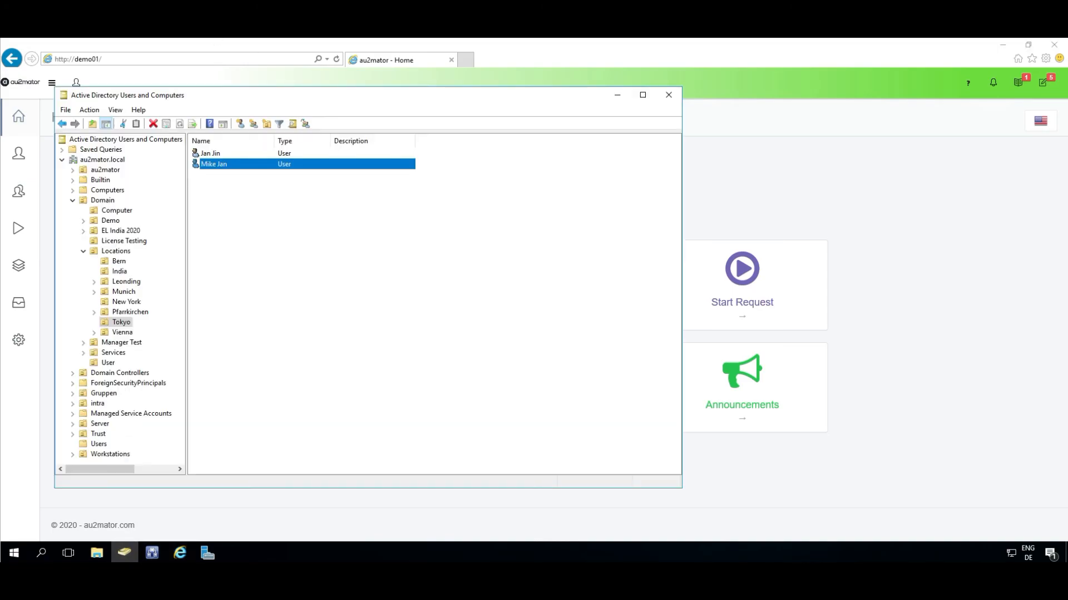
{"action": "double_click", "coordinate": [214, 164]}
{"action": "left_click", "coordinate": [290, 164]}
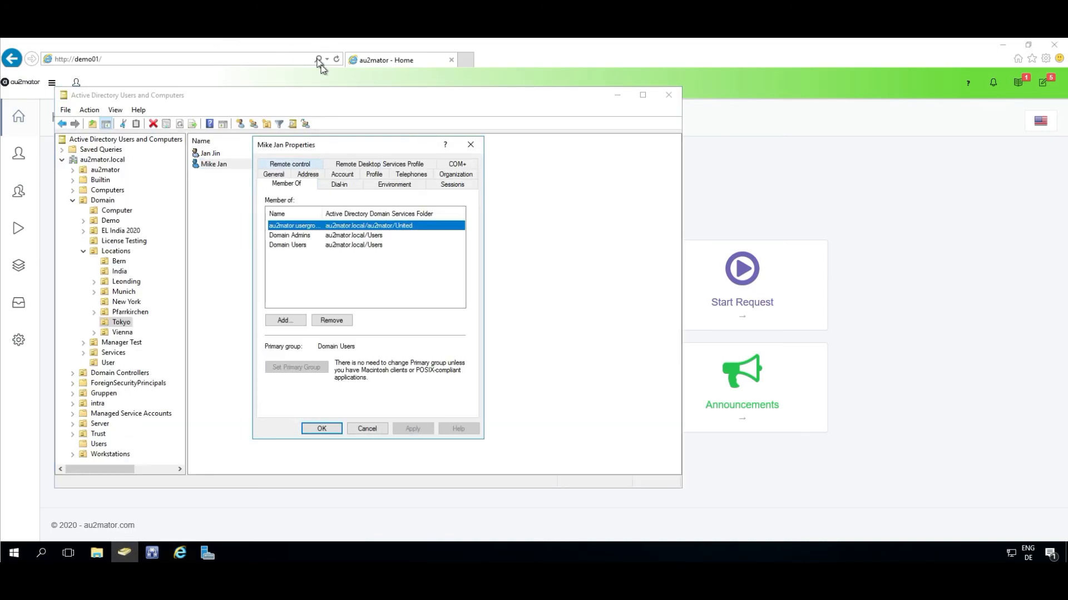
{"action": "left_click_drag", "start_coordinate": [322, 214], "coordinate": [363, 214]}
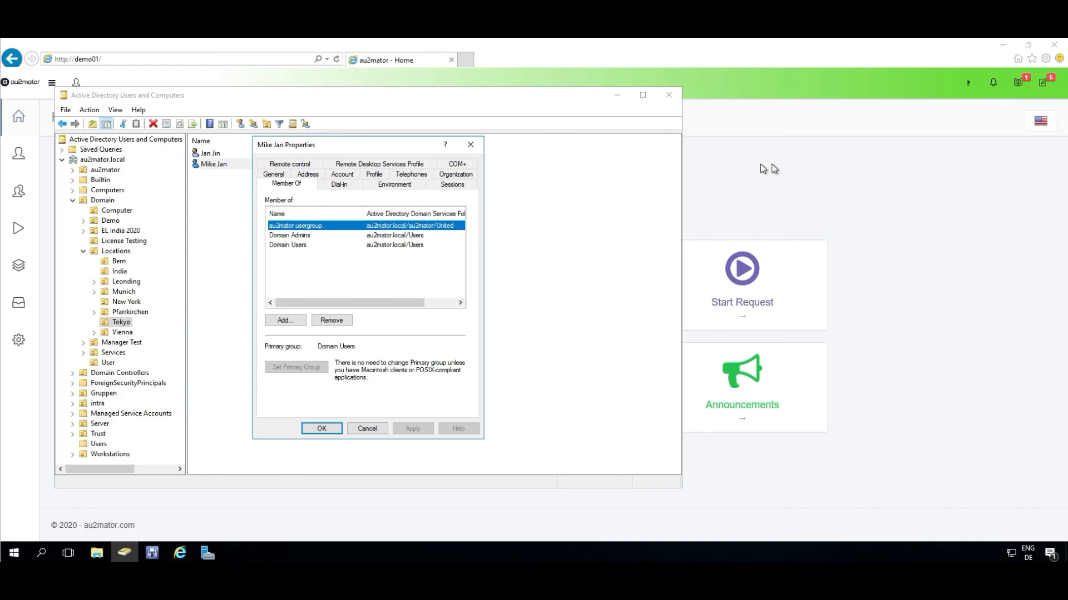
Back in the au2mator portal, check the details of the newest "Add User to Group - Video - AA" request in the request history, and return home.
{"action": "left_click", "coordinate": [300, 60]}
{"action": "left_click", "coordinate": [18, 265]}
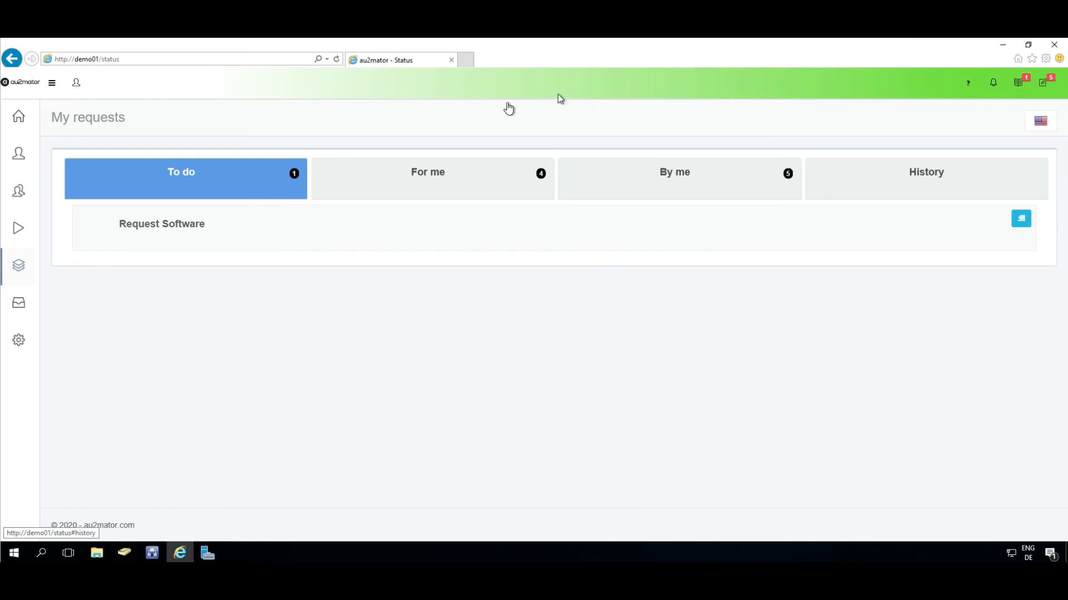
{"action": "left_click", "coordinate": [912, 180]}
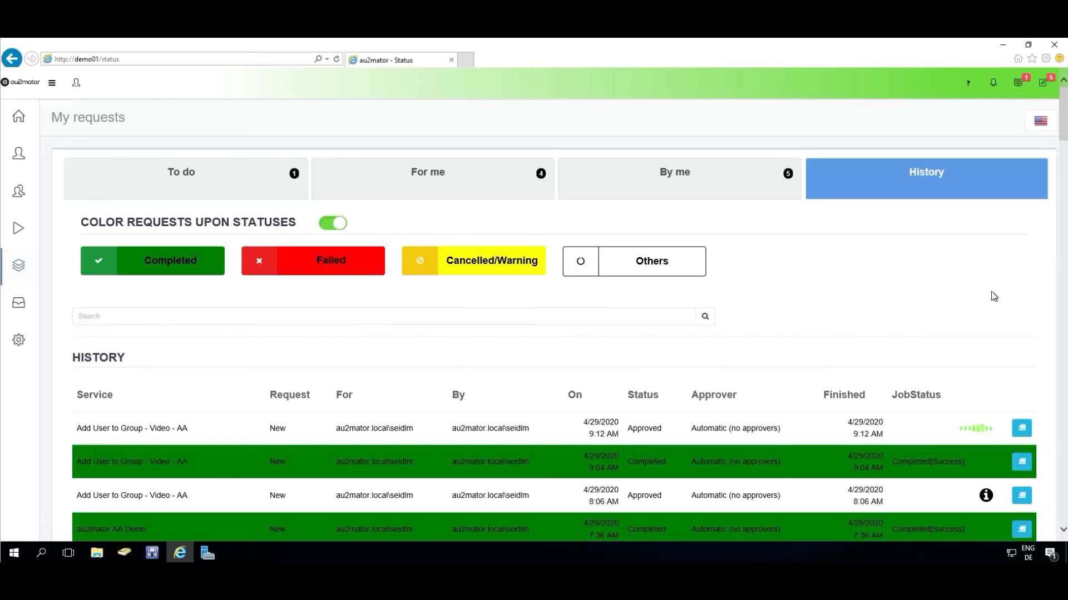
{"action": "left_click", "coordinate": [1021, 429]}
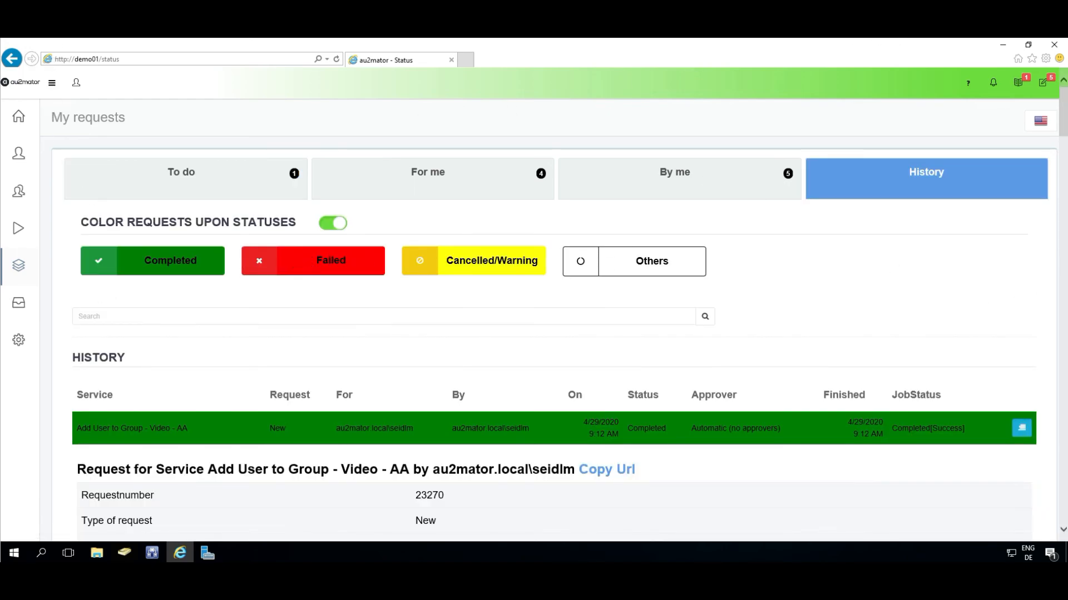
{"action": "left_click", "coordinate": [18, 117]}
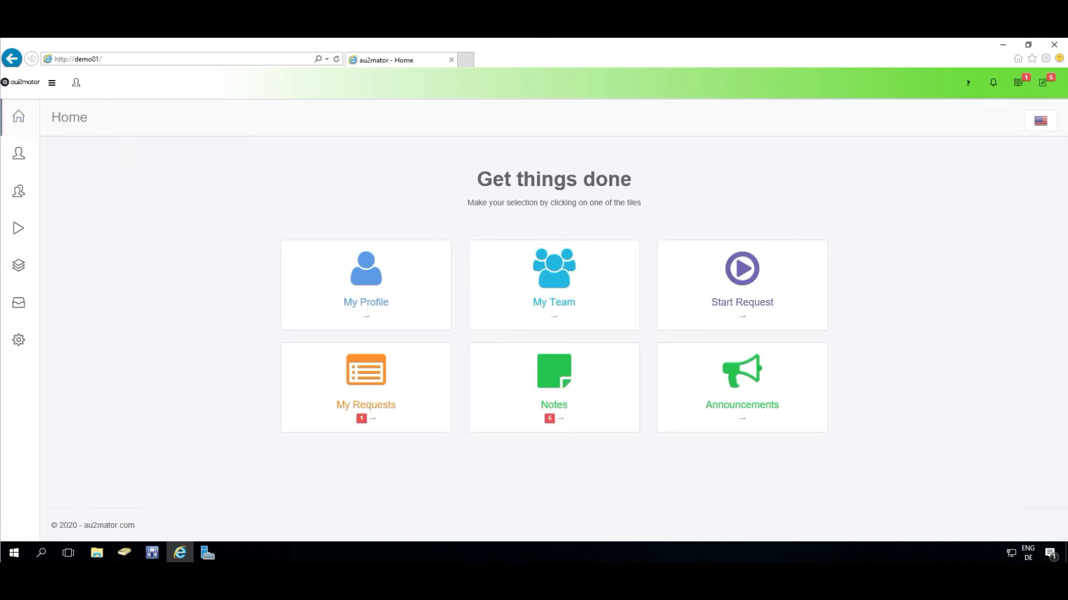